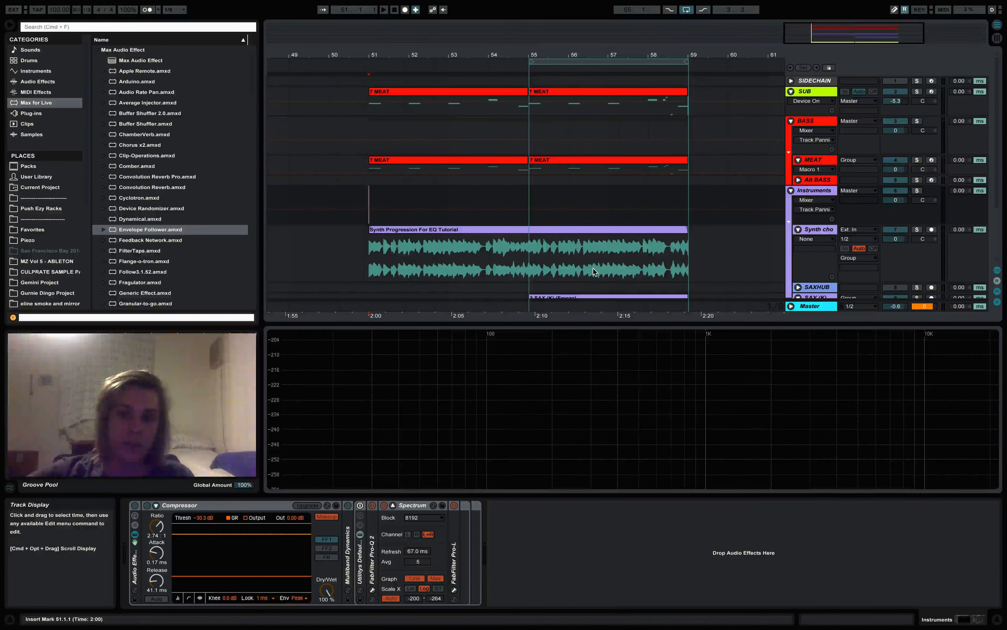
# - Place the insert marker at bar 55 on the Synth chords track
pyautogui.click(530, 270)
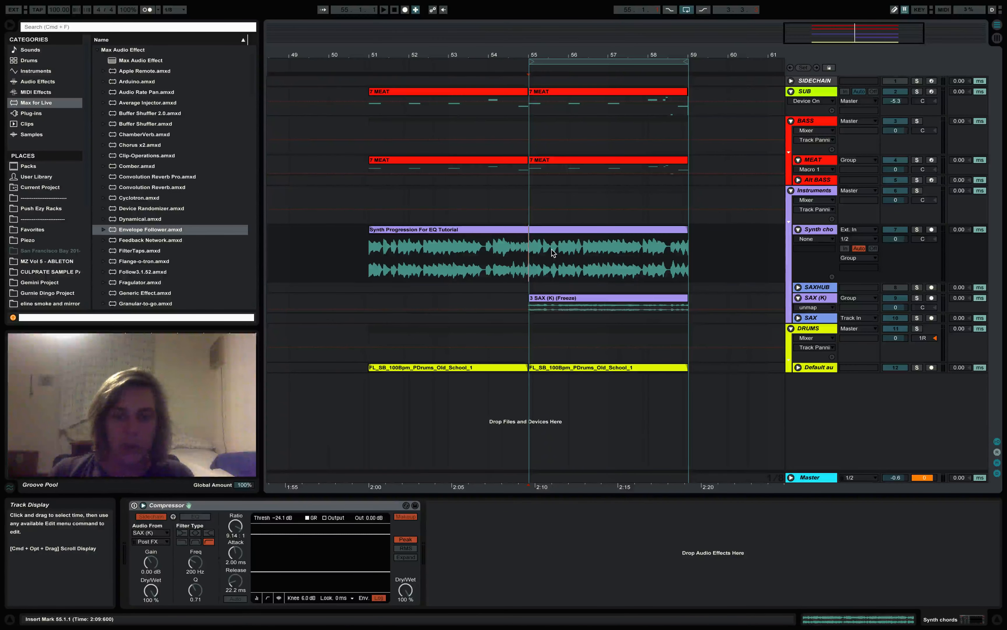
pyautogui.moveTo(529, 268); pyautogui.dragTo(535, 268)
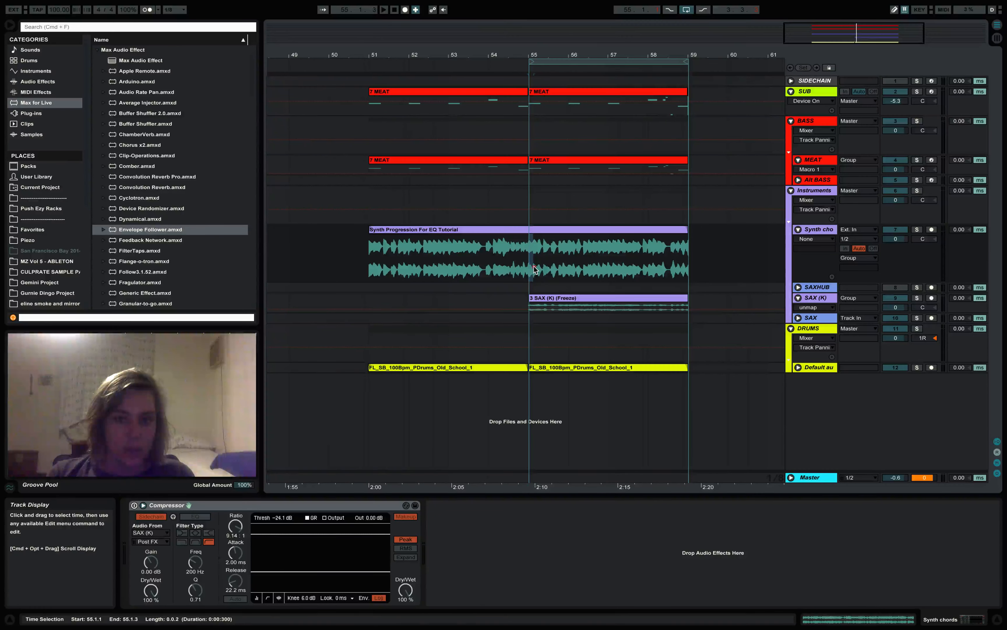
pyautogui.click(529, 270)
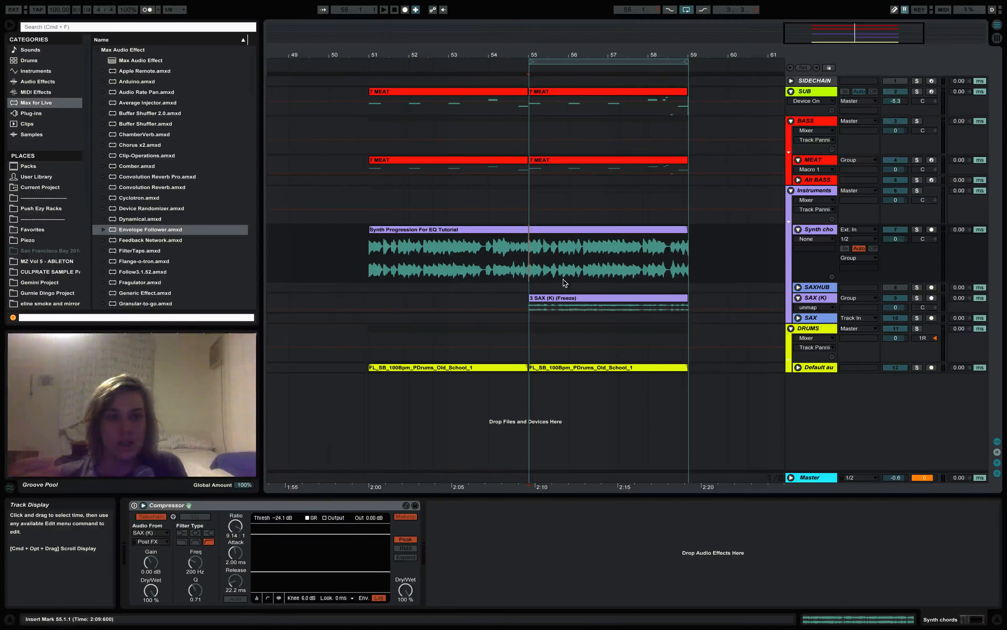
# - Search the plug-ins for "FAB Q" and add FabFilter Pro-Q 2 to the Synth chords track, with its window clear of the browser
pyautogui.click(29, 124)
pyautogui.click(40, 115)
pyautogui.click(58, 25)
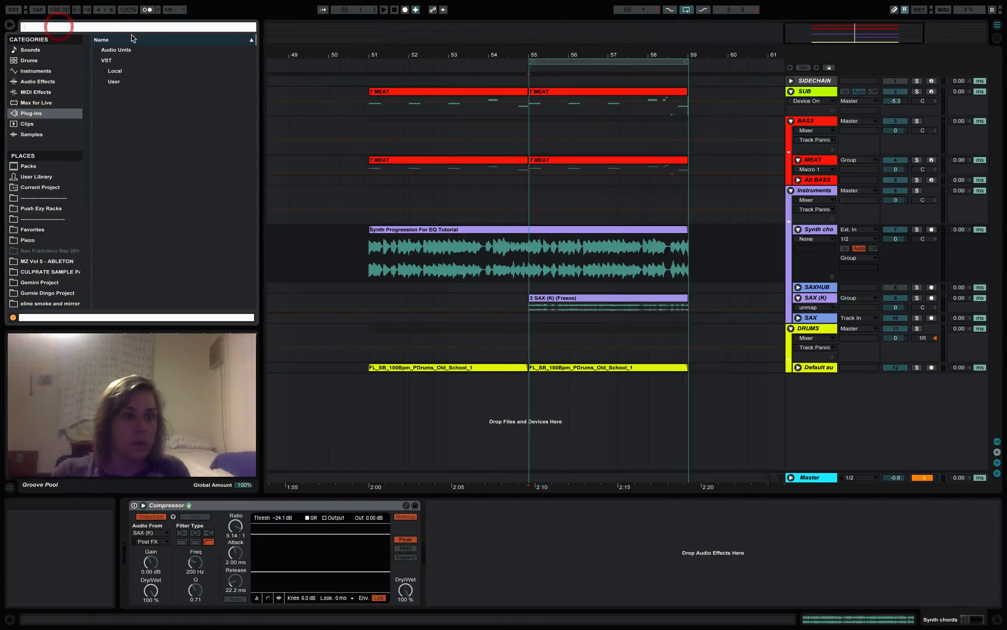
pyautogui.write('FAB Q')
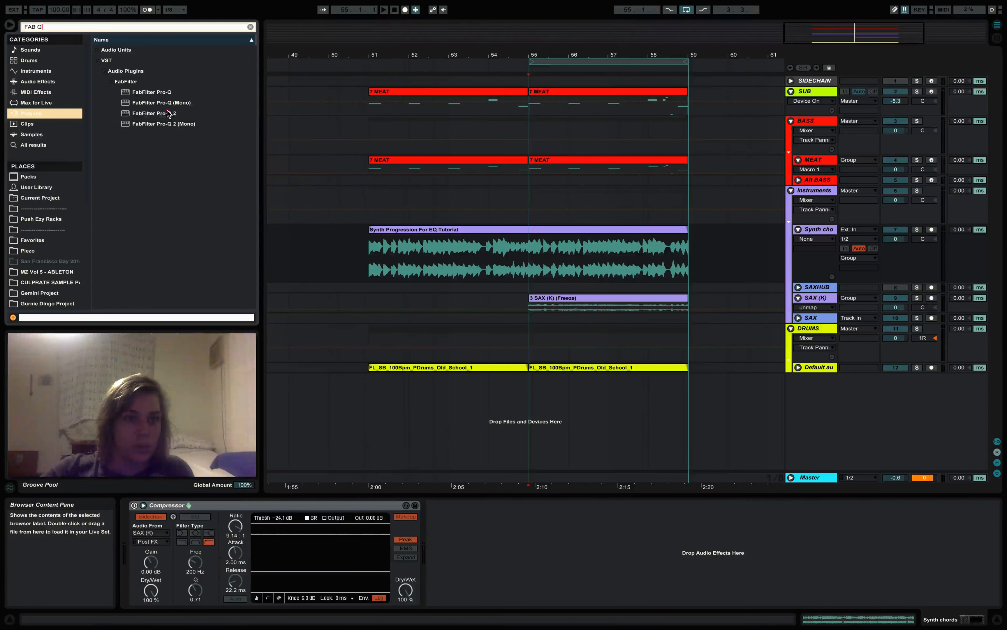
pyautogui.moveTo(154, 112); pyautogui.dragTo(554, 262)
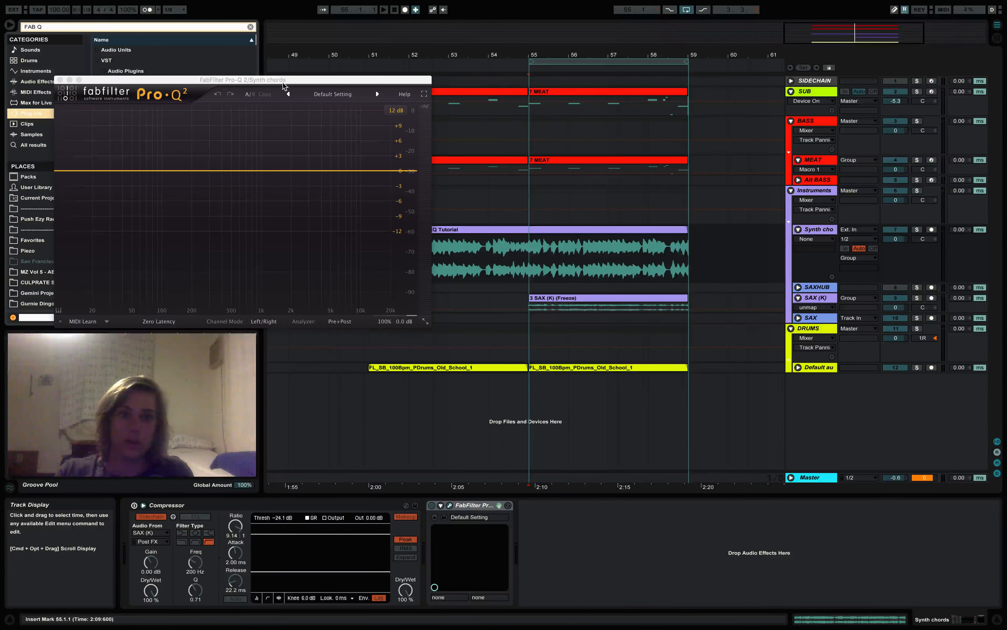
pyautogui.moveTo(281, 82); pyautogui.dragTo(484, 144)
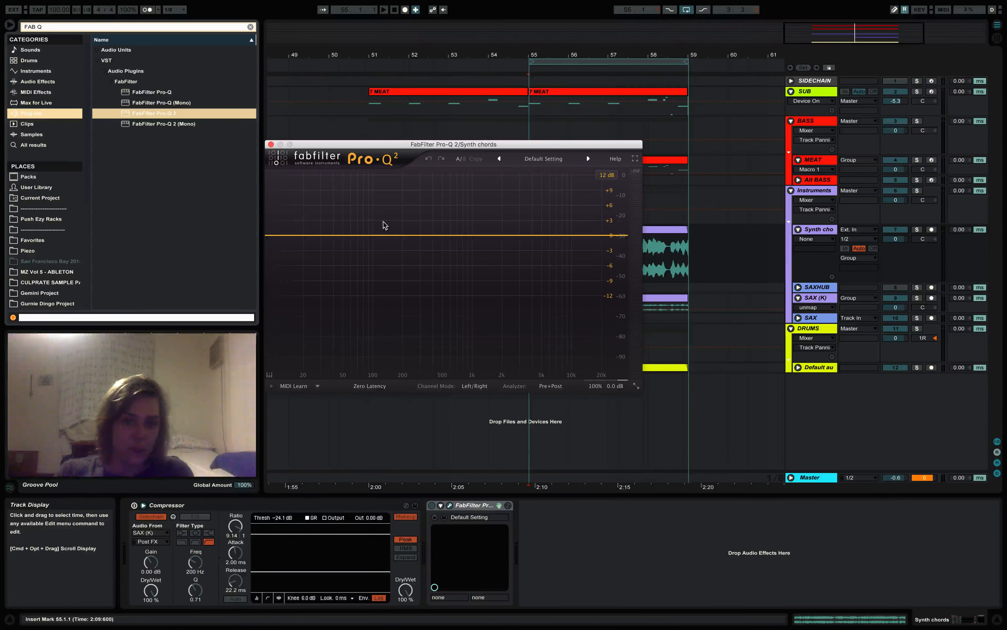
# - Try a bell cut of about 11.75 dB near 249 Hz in Pro-Q 2, remove the band and close the plug-in window
pyautogui.moveTo(383, 235); pyautogui.dragTo(417, 237)
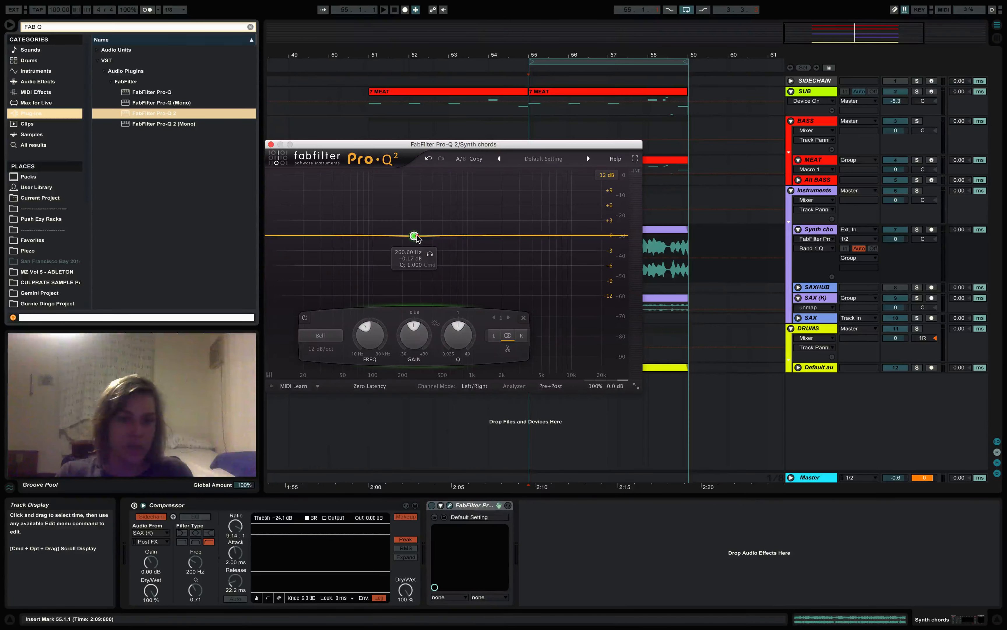
pyautogui.moveTo(417, 237); pyautogui.dragTo(413, 294)
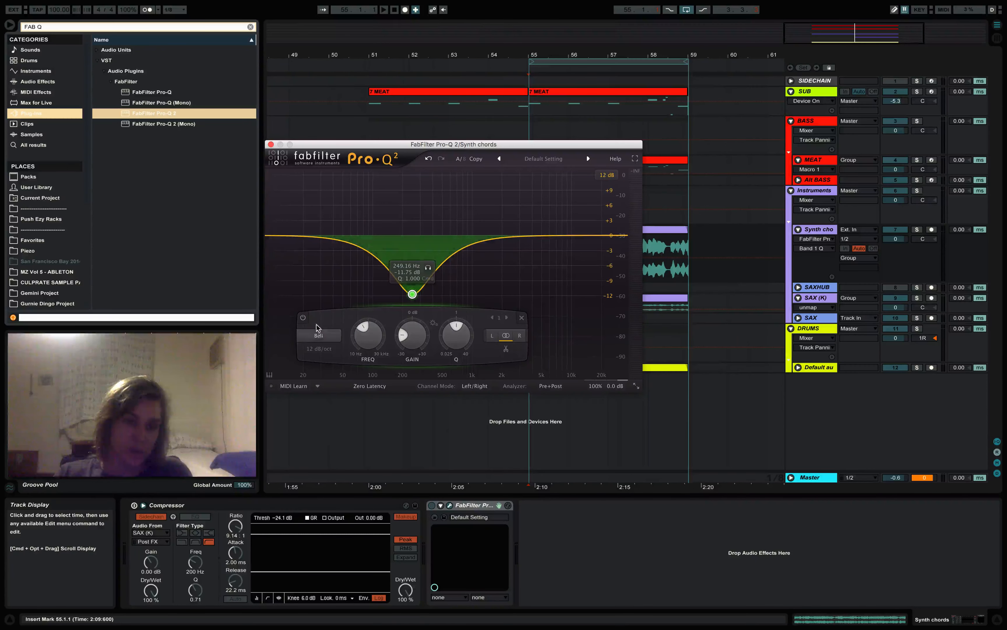
pyautogui.click(521, 317)
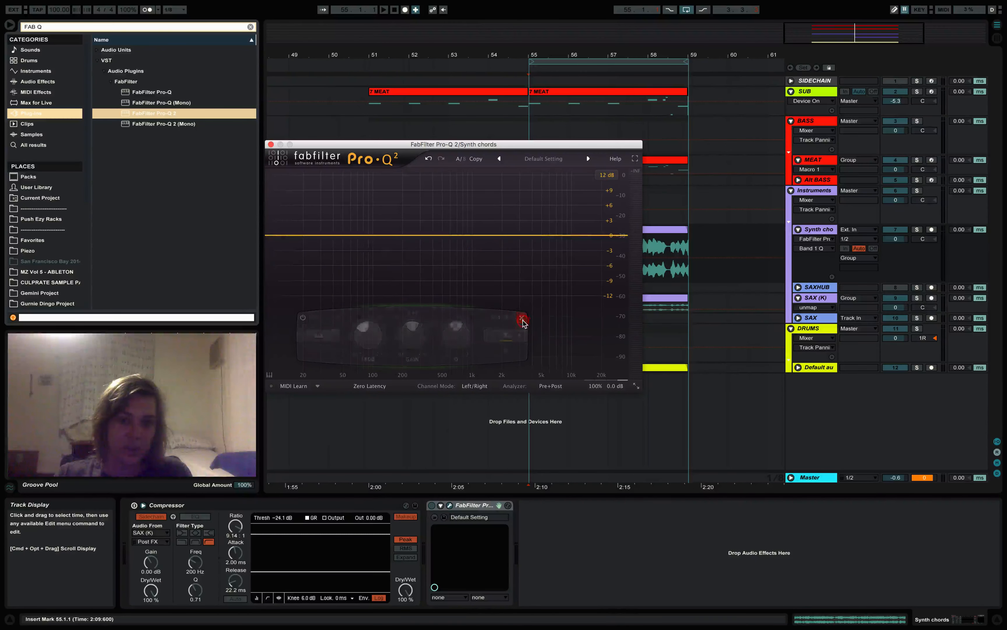
pyautogui.click(271, 144)
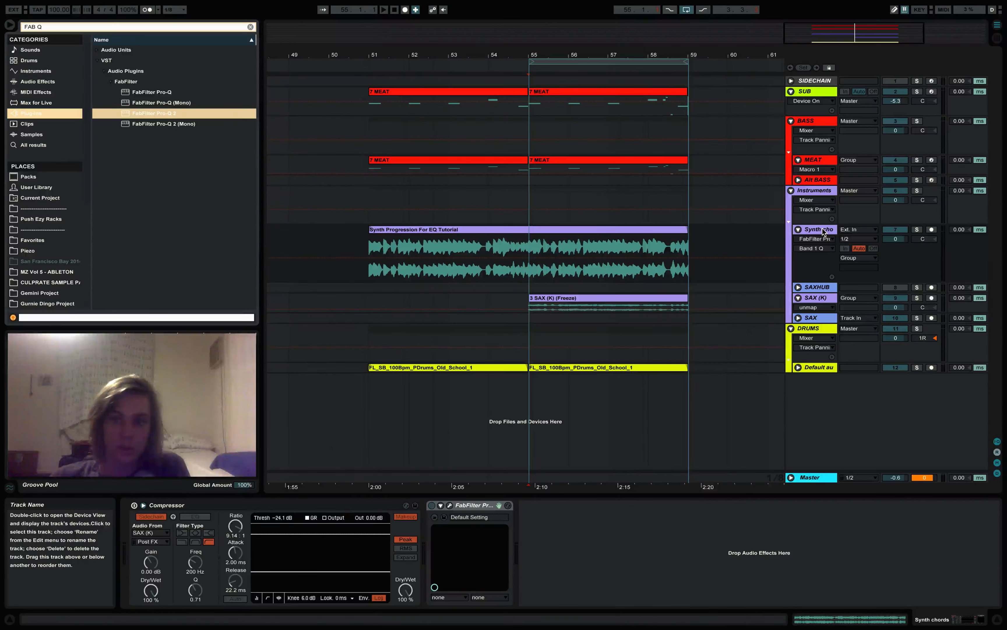
# - Rename the frozen clip on the SAX (K) track to HORNS
pyautogui.click(536, 254)
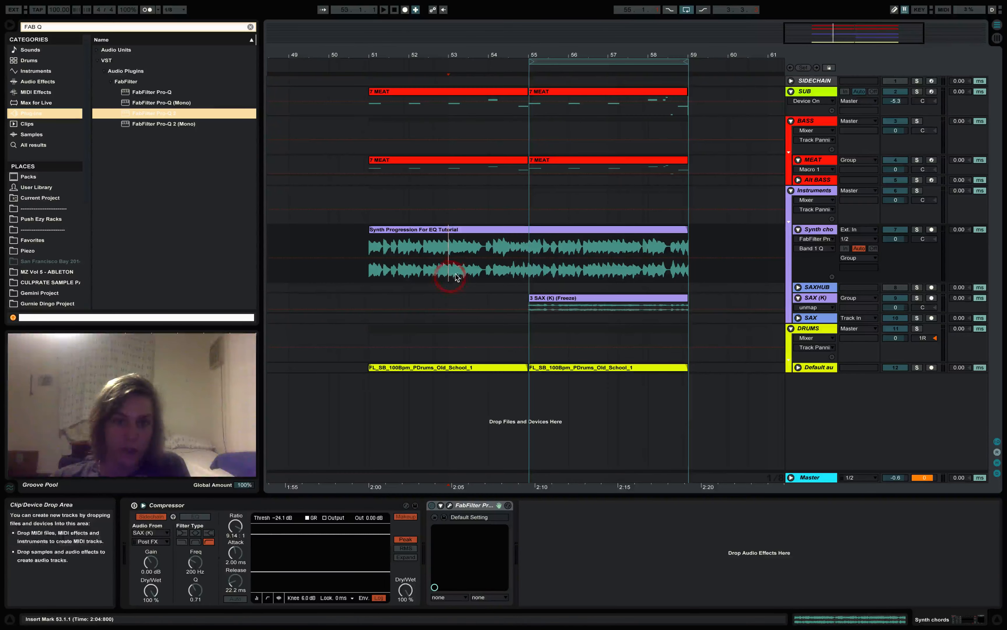
pyautogui.moveTo(458, 277); pyautogui.dragTo(488, 278)
pyautogui.click(539, 301)
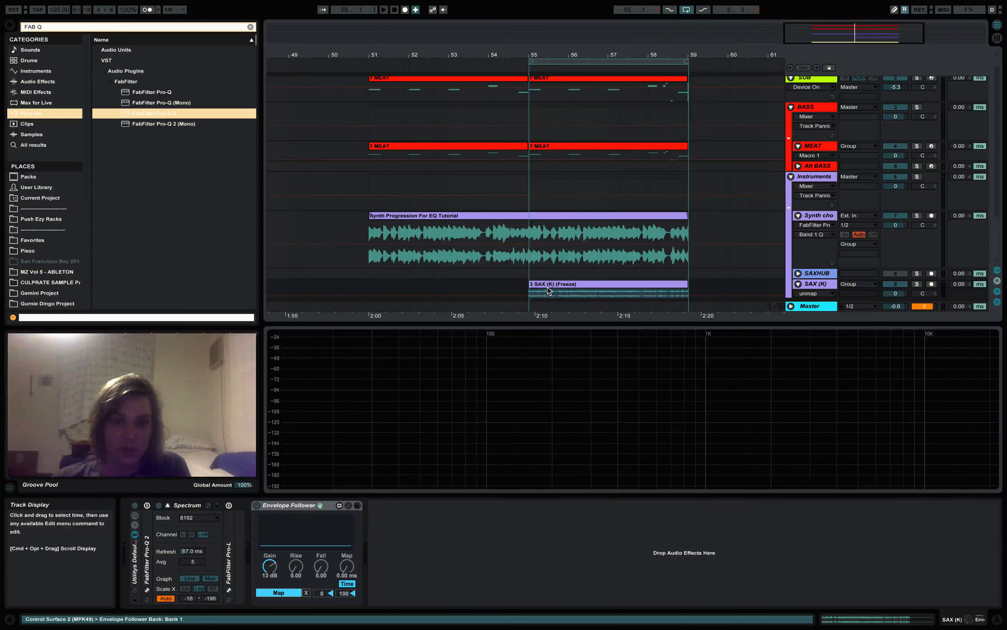
pyautogui.press('super+r')
pyautogui.write('HO')
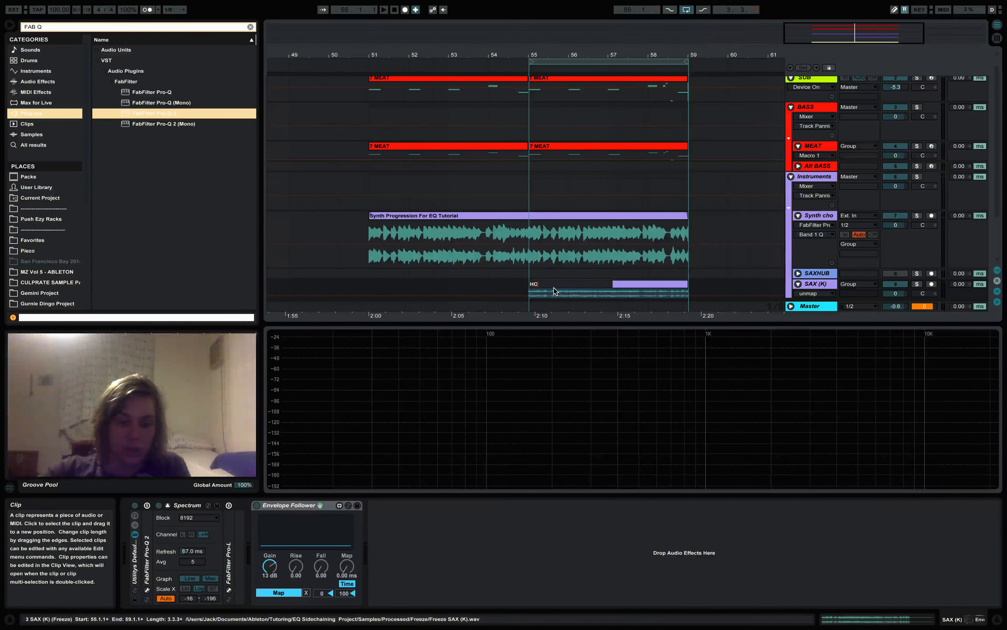
pyautogui.write('RNS')
pyautogui.press('Return')
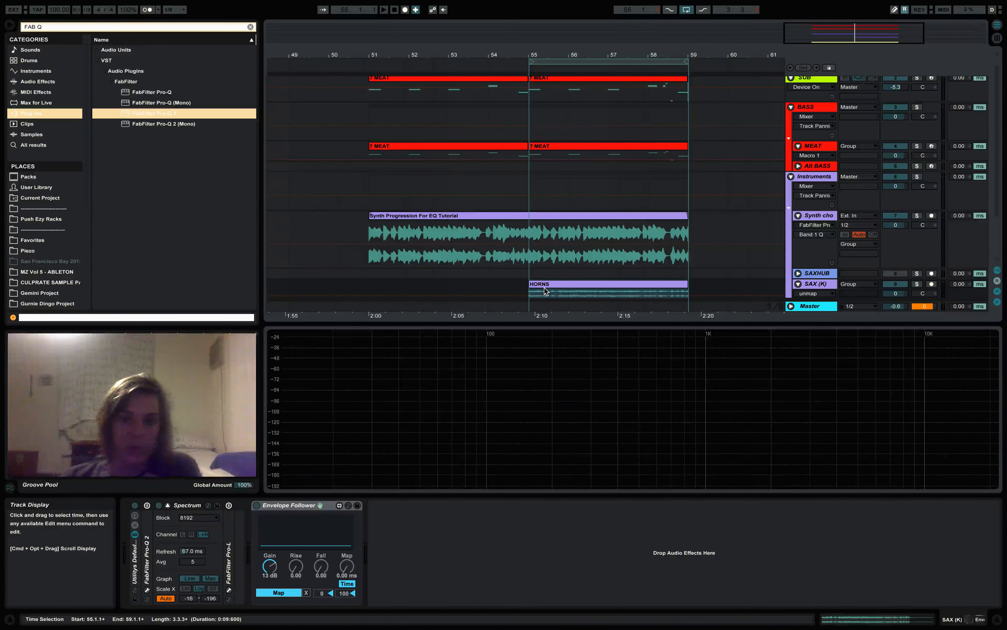
# - Play the arrangement from bar 51 into the HORNS entry at bar 55 with the Synth chords Compressor off
pyautogui.click(538, 254)
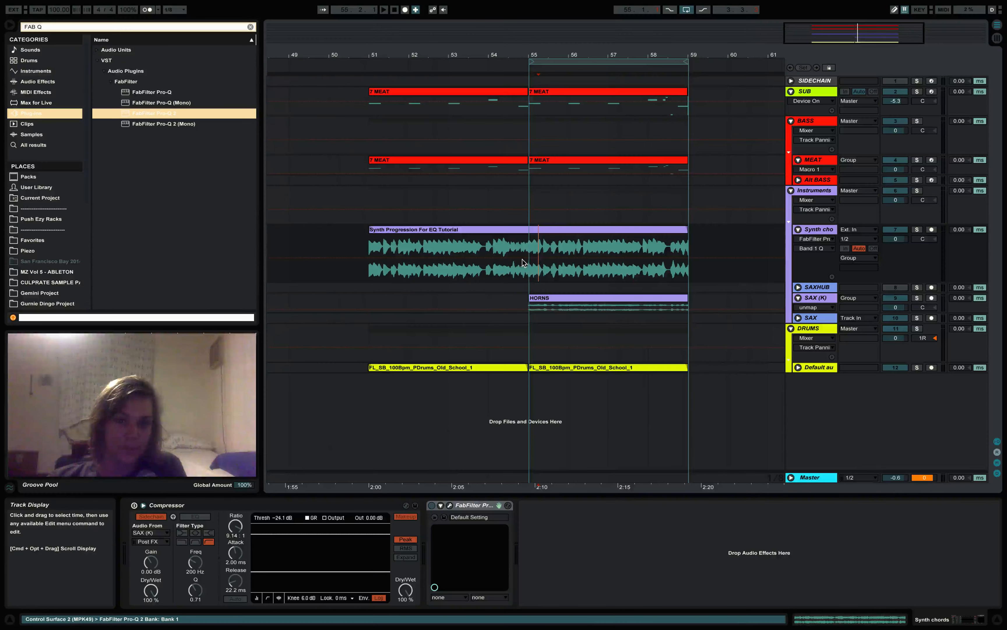
pyautogui.click(529, 277)
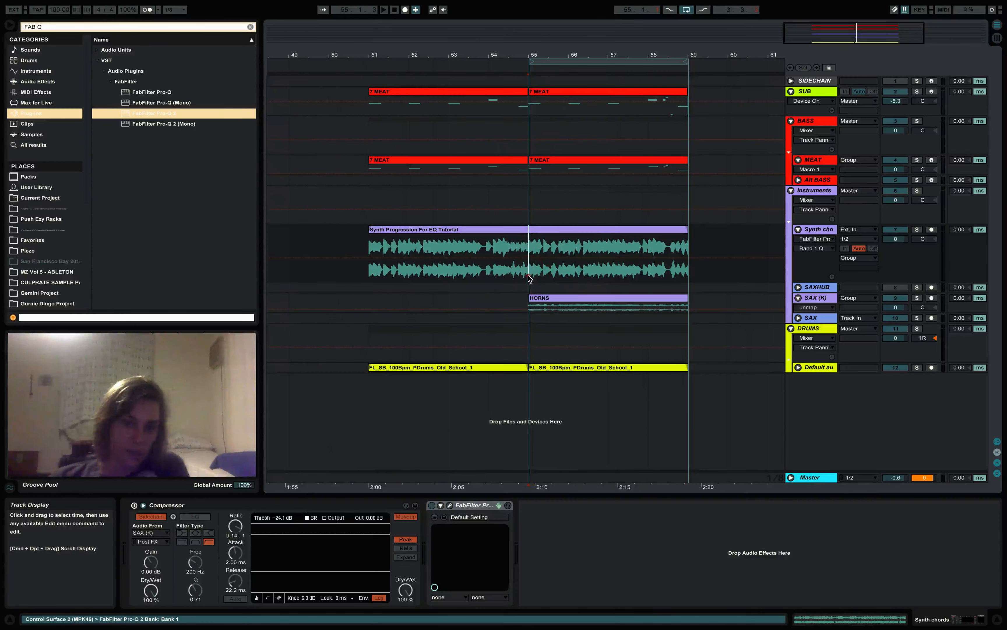
pyautogui.click(528, 277)
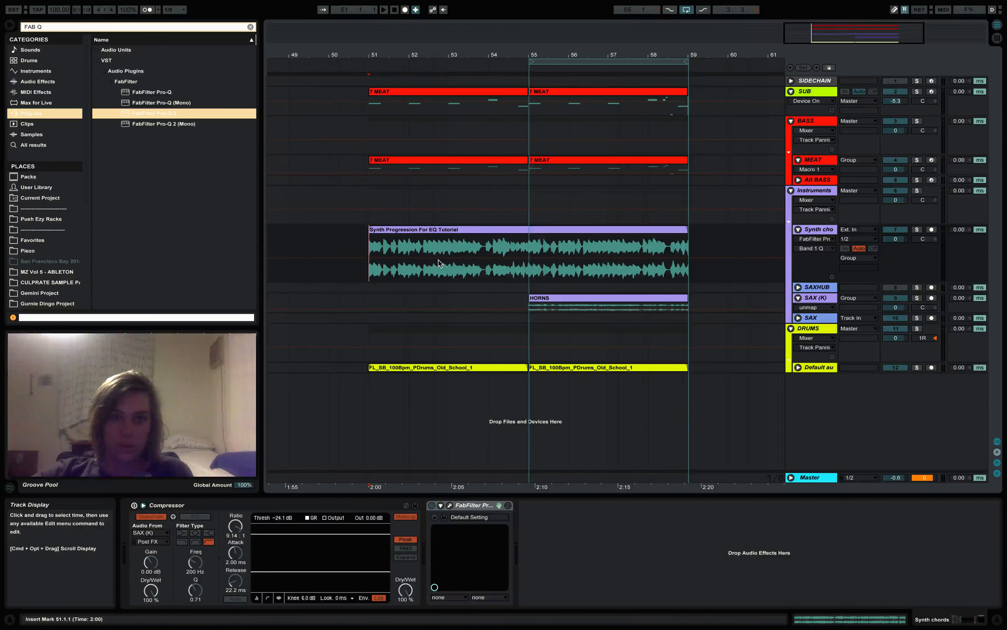
pyautogui.press('space')
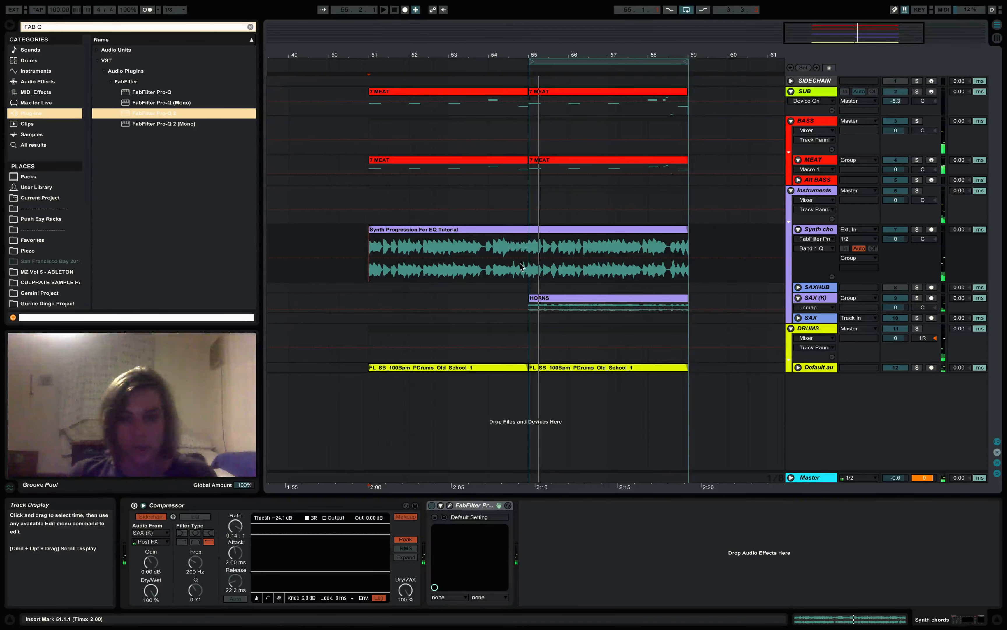
# - Turn on the sidechain Compressor on the Synth chords track and play the loop from bar 55
pyautogui.click(542, 278)
pyautogui.keyDown('shift'); pyautogui.click(542, 278); pyautogui.keyUp('shift')
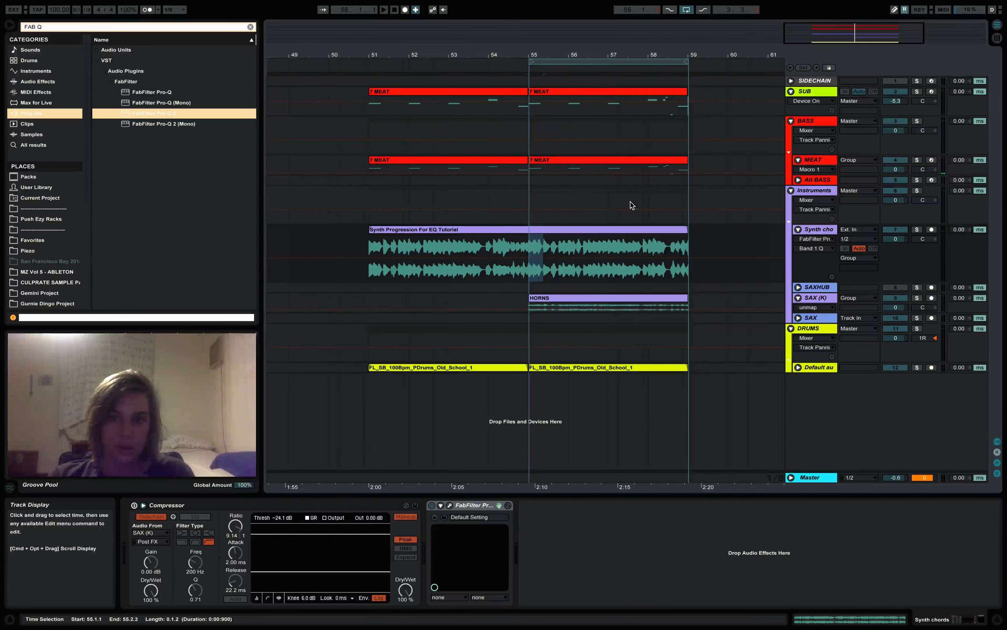
pyautogui.click(134, 505)
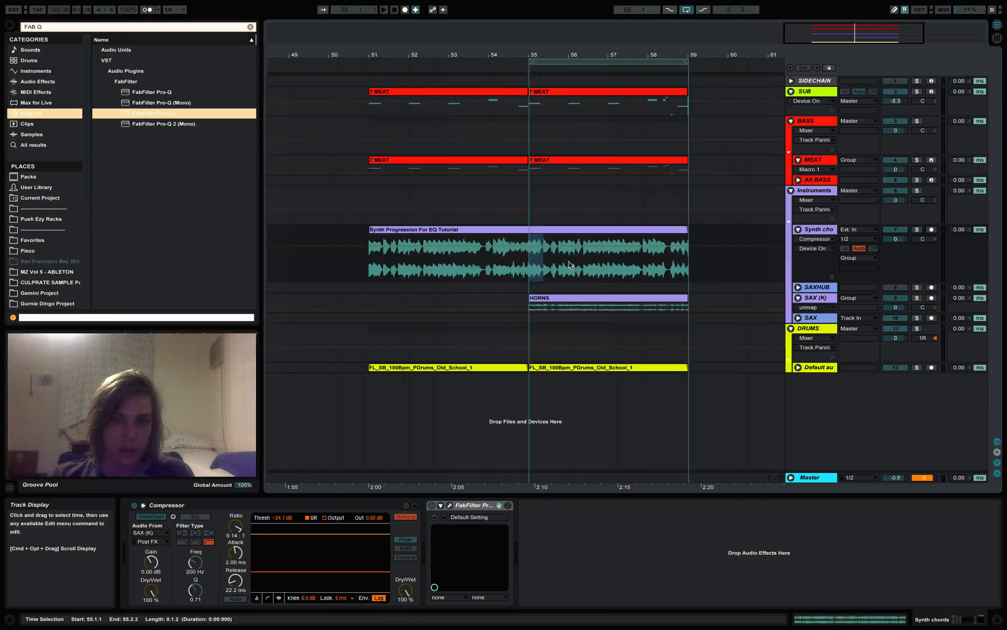
pyautogui.click(529, 274)
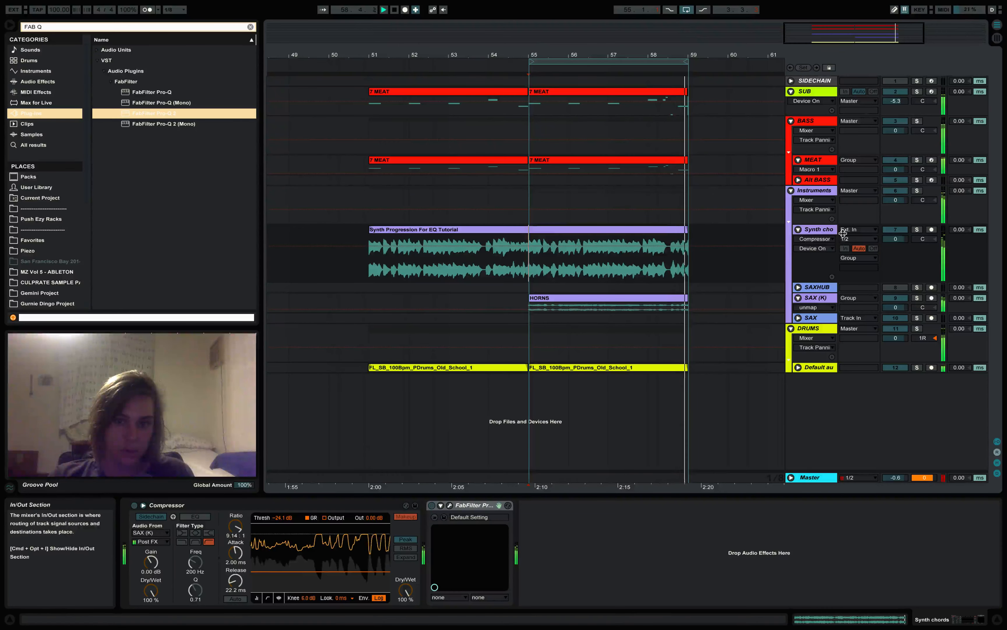
# - Solo the Synth chords track, compare its sound with the Compressor bypassed and active, and unsolo it
pyautogui.click(917, 229)
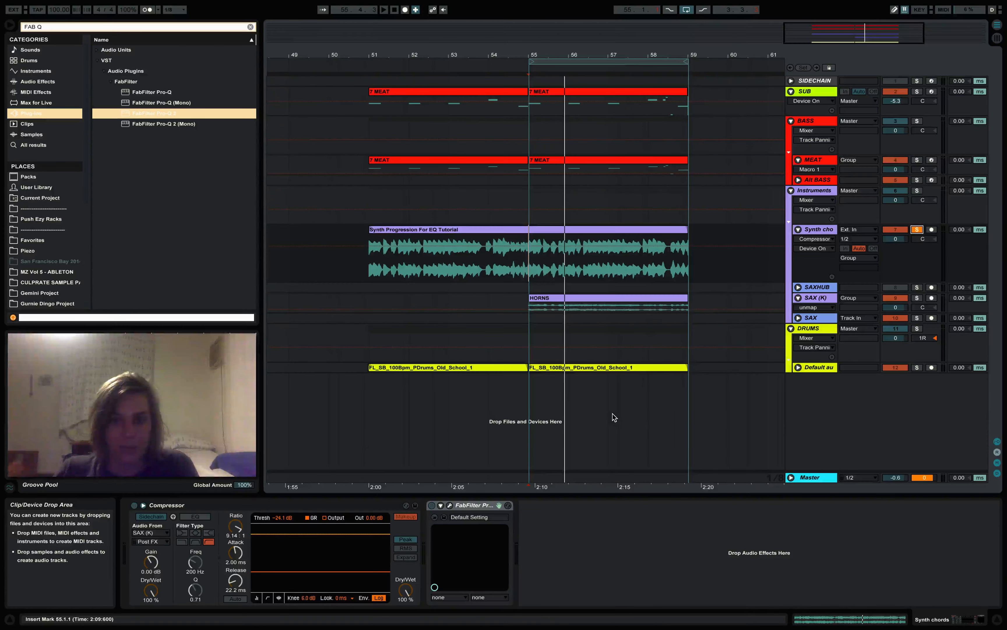
pyautogui.click(151, 516)
pyautogui.press('space')
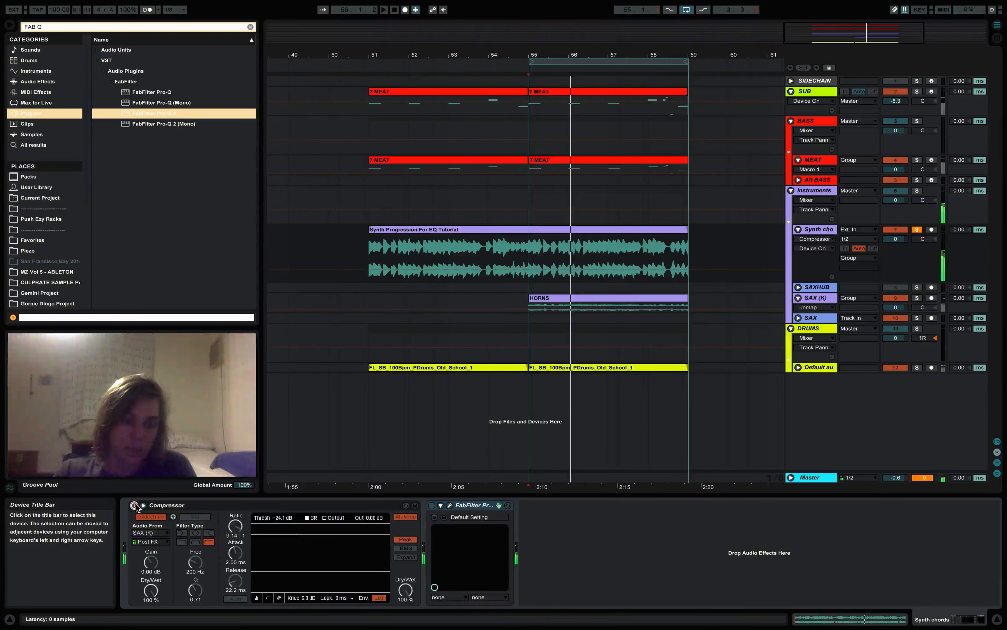
pyautogui.click(134, 506)
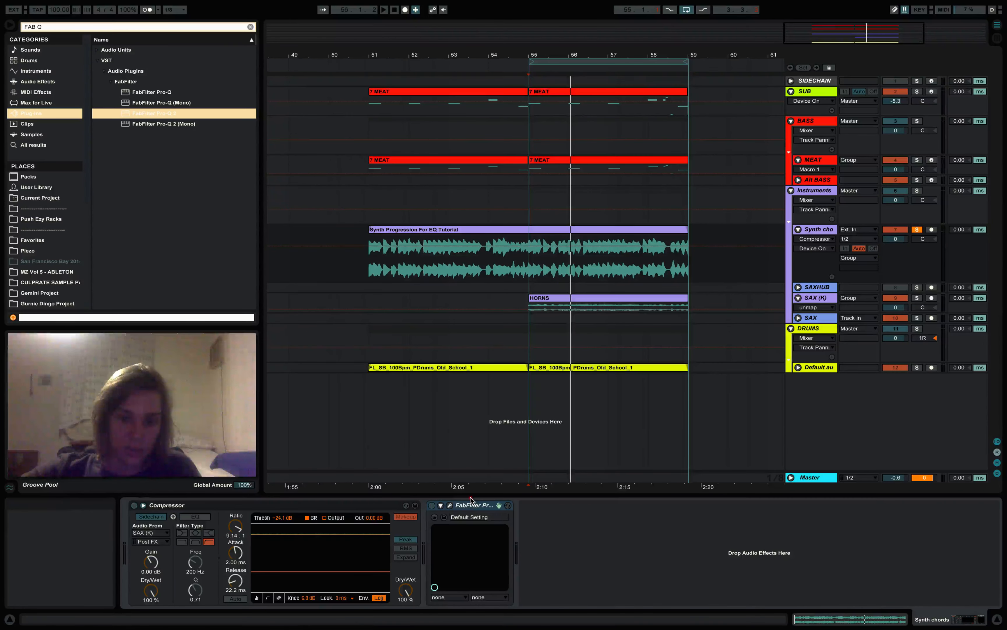
pyautogui.click(467, 506)
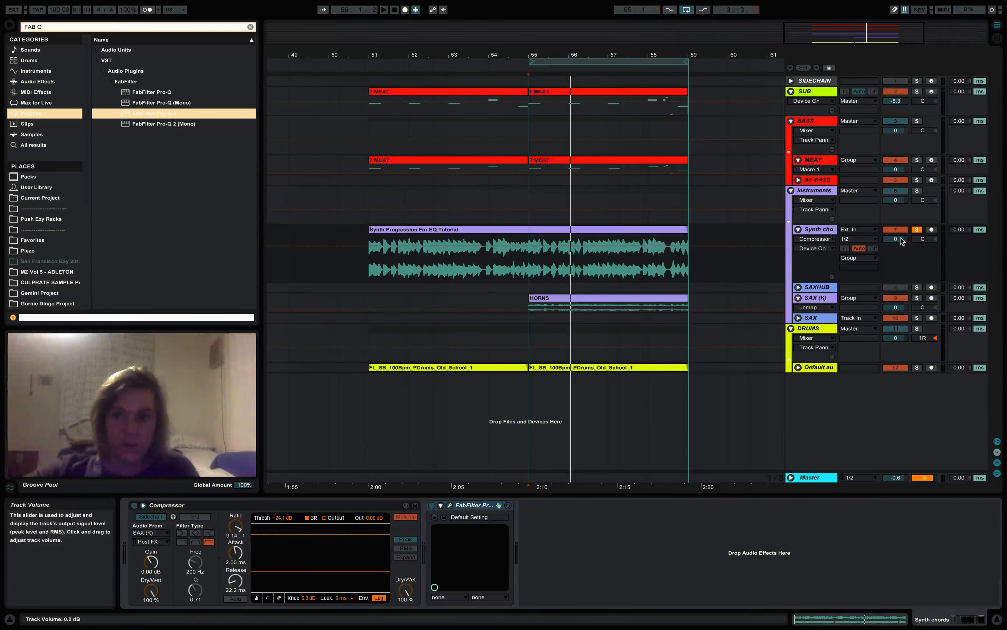
pyautogui.click(917, 230)
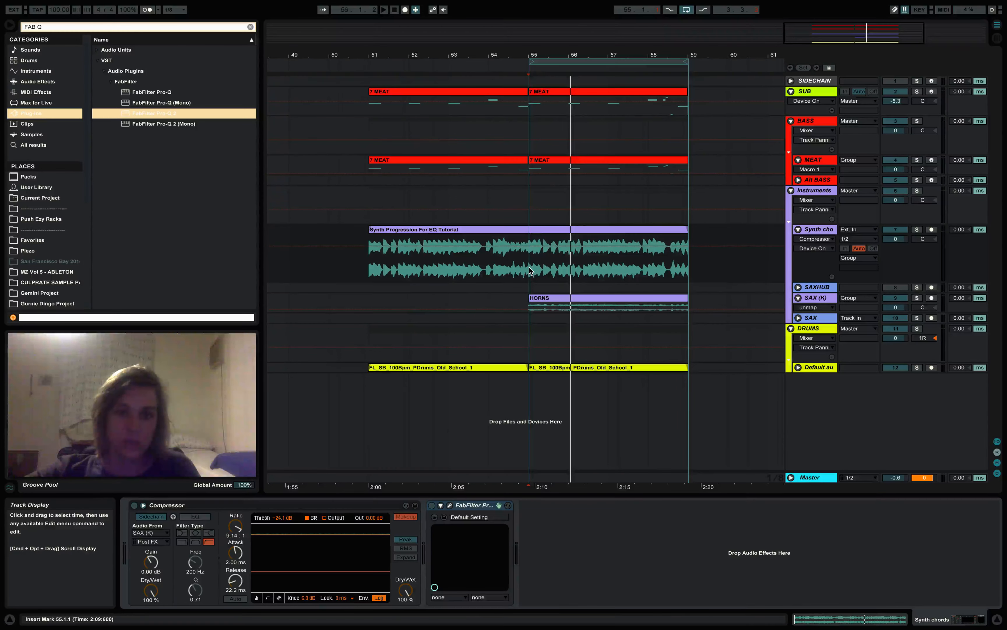
pyautogui.press('space')
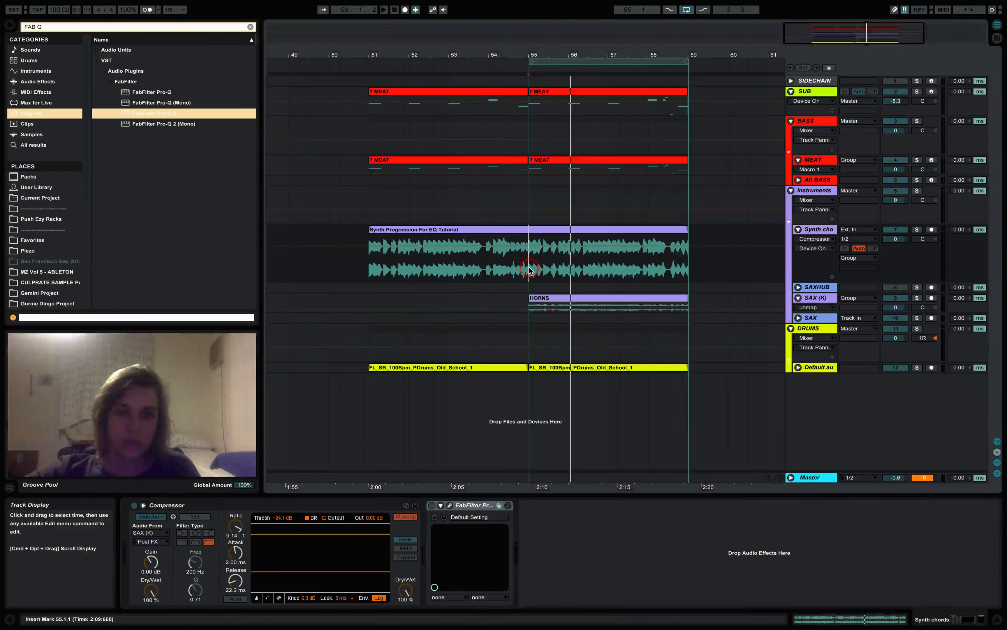
# - Add two bell cuts in the Synth chords Pro-Q 2: about -1.33 dB near 124 Hz and -1.99 dB near 3764 Hz
pyautogui.click(450, 505)
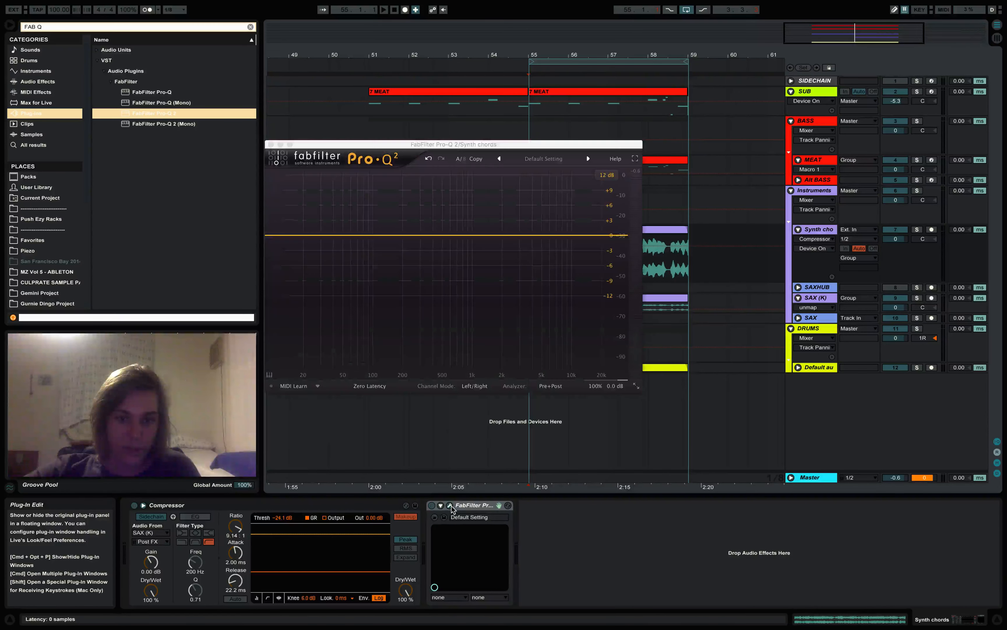
pyautogui.click(381, 236)
pyautogui.moveTo(380, 236); pyautogui.dragTo(381, 241)
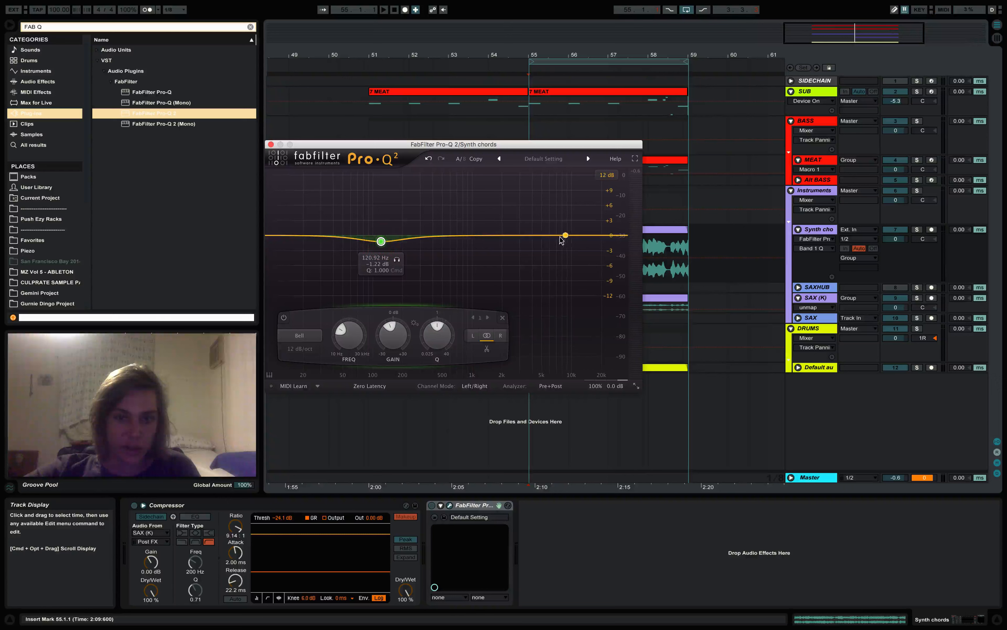
pyautogui.moveTo(539, 240); pyautogui.dragTo(533, 247)
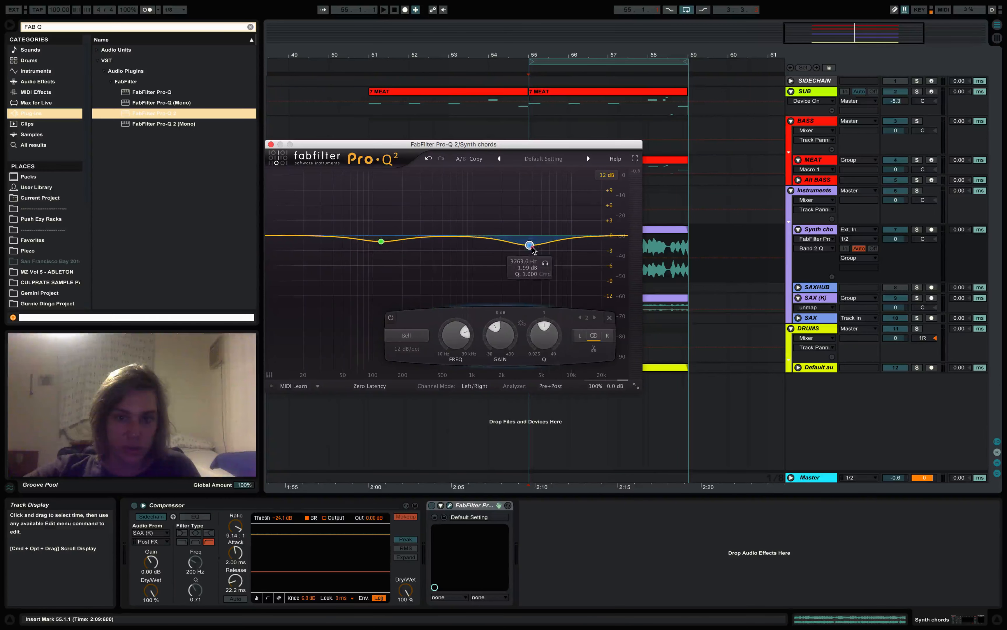
pyautogui.click(381, 242)
pyautogui.moveTo(381, 245); pyautogui.dragTo(382, 247)
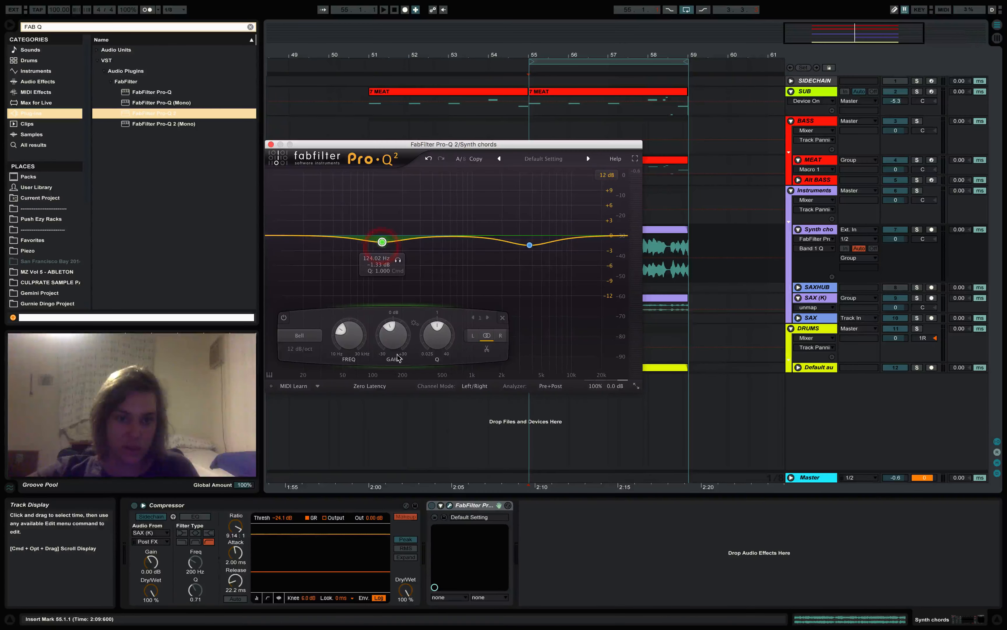
# - Unfold the Pro-Q 2 device, enable its Configure mode and expose the Band 1 Gain parameter
pyautogui.click(475, 505)
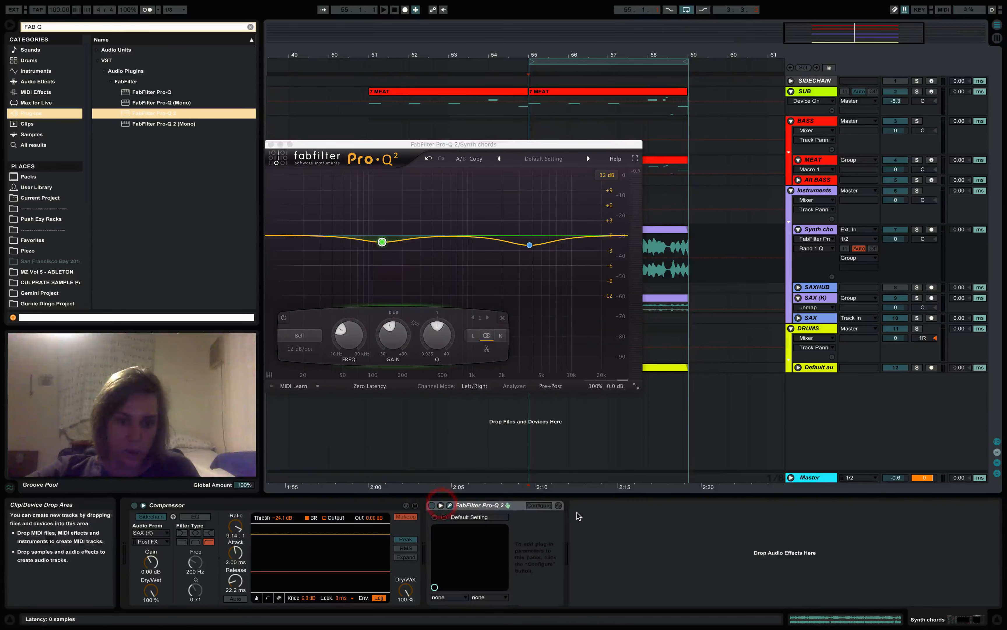
pyautogui.click(545, 505)
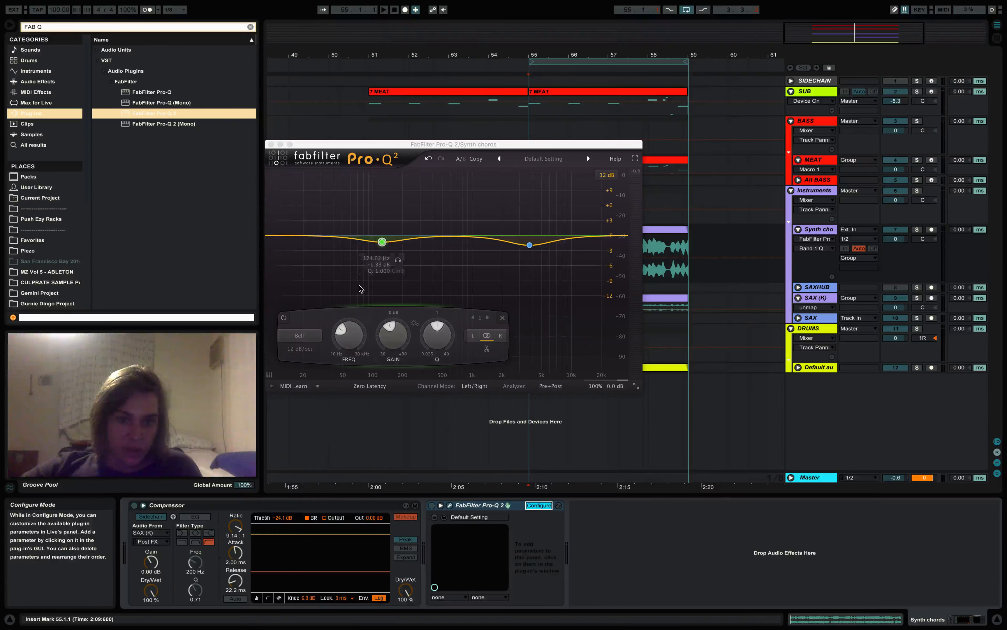
pyautogui.click(382, 241)
pyautogui.click(398, 330)
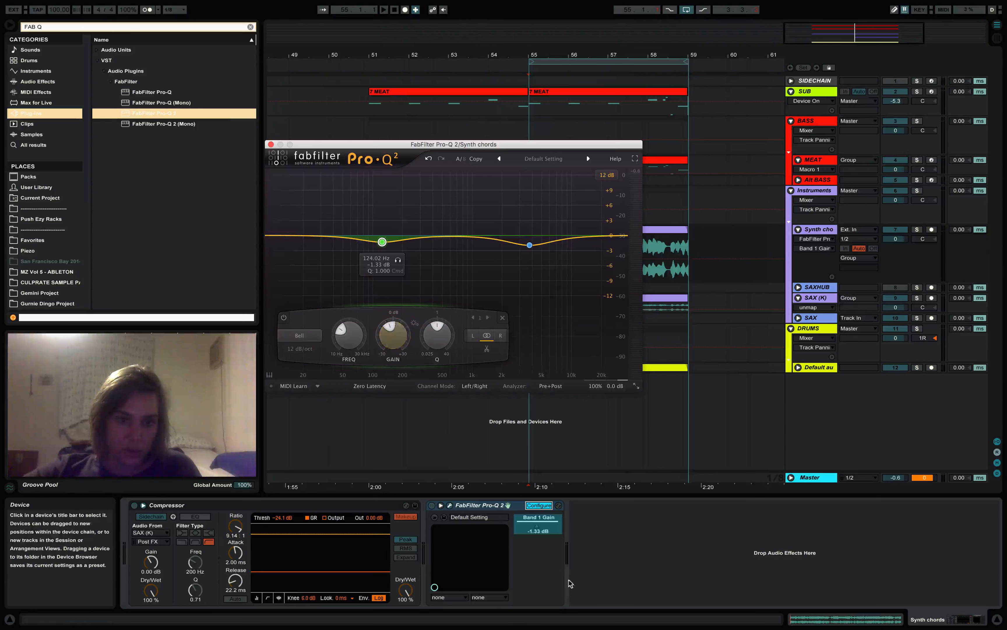
# - Expose the Band 2 Gain parameter in the Pro-Q 2 device, leave Configure mode and close the plug-in window
pyautogui.click(529, 245)
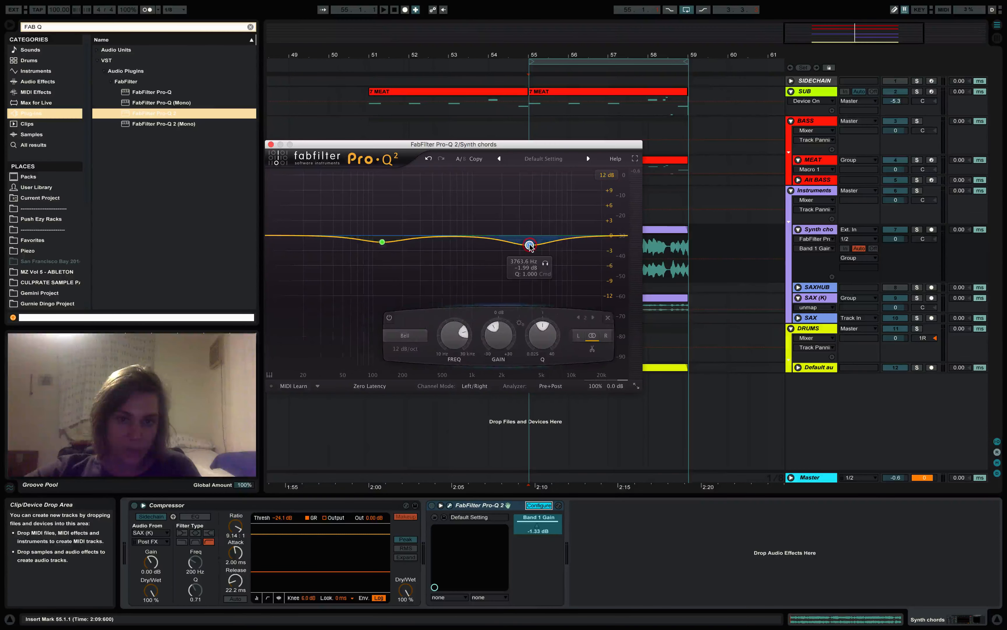
pyautogui.click(500, 332)
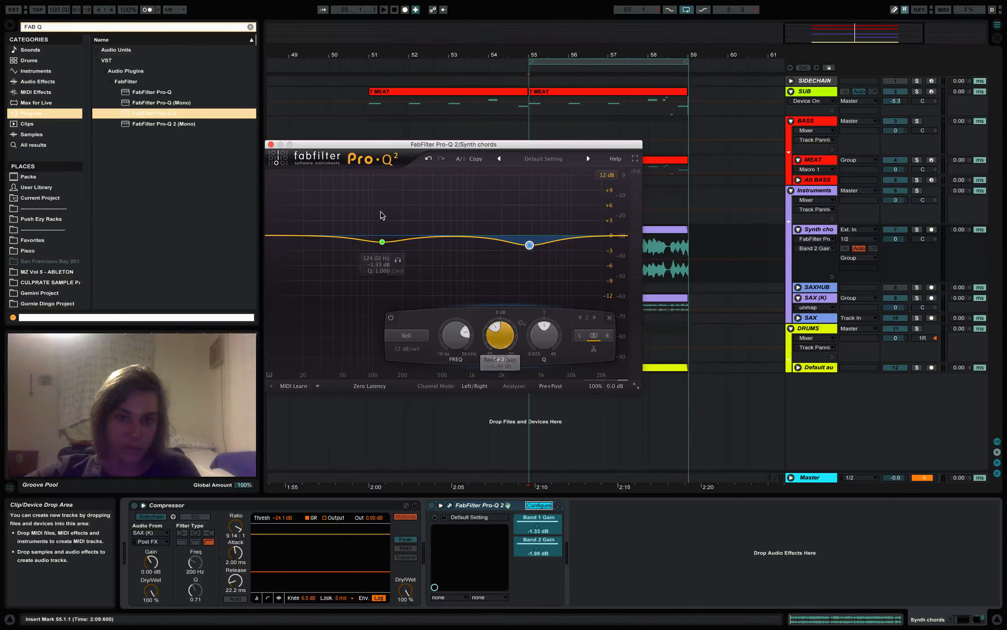
pyautogui.click(540, 506)
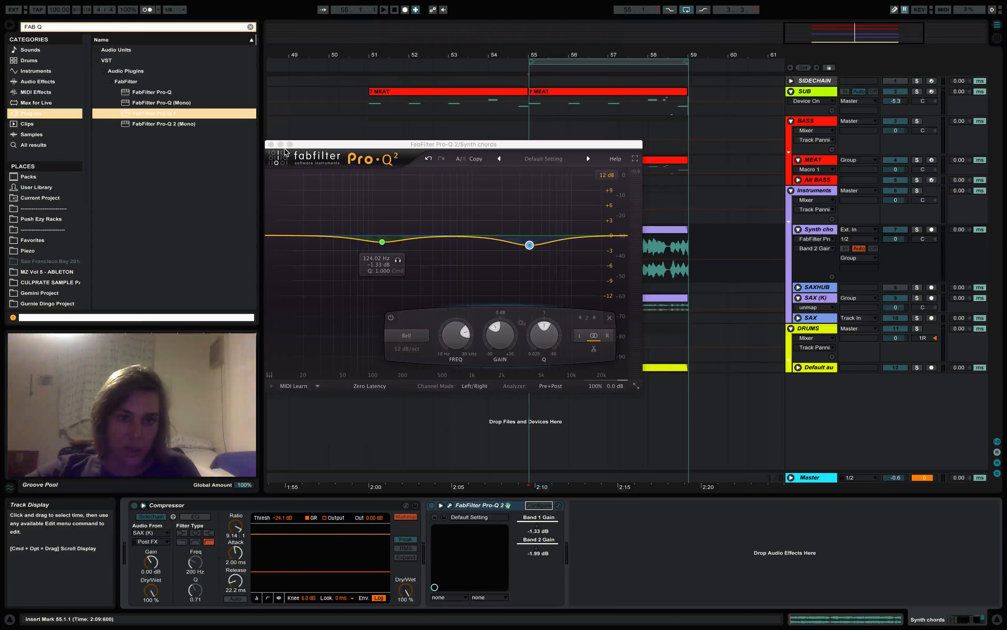
pyautogui.click(270, 145)
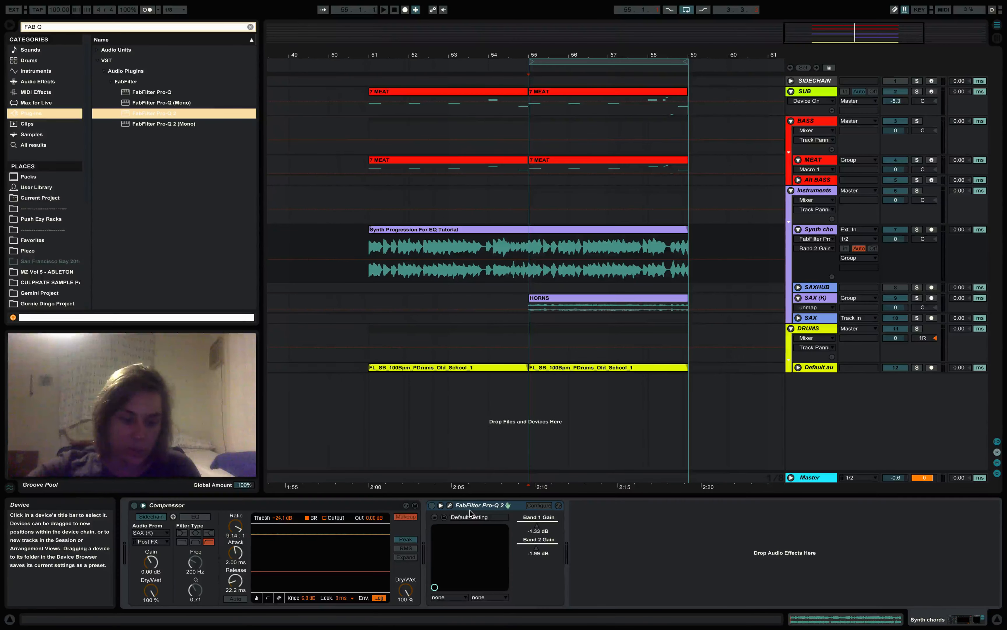
# - Group the Pro-Q 2 into an Audio Effect Rack and map Band 1 Gain and Band 2 Gain to Macro 1
pyautogui.hotkey('ctrl', 'g')
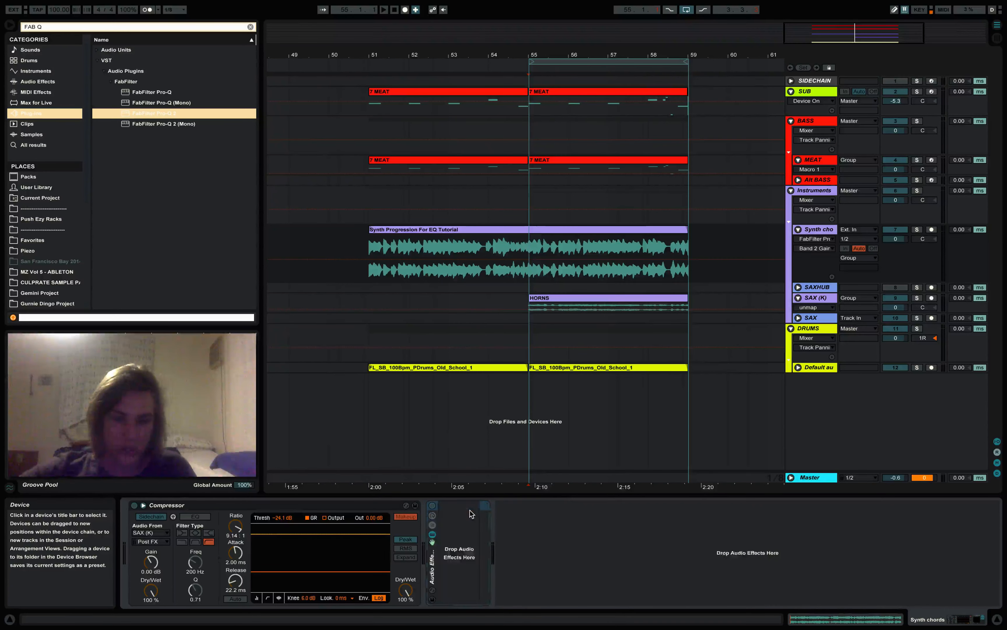
pyautogui.click(432, 516)
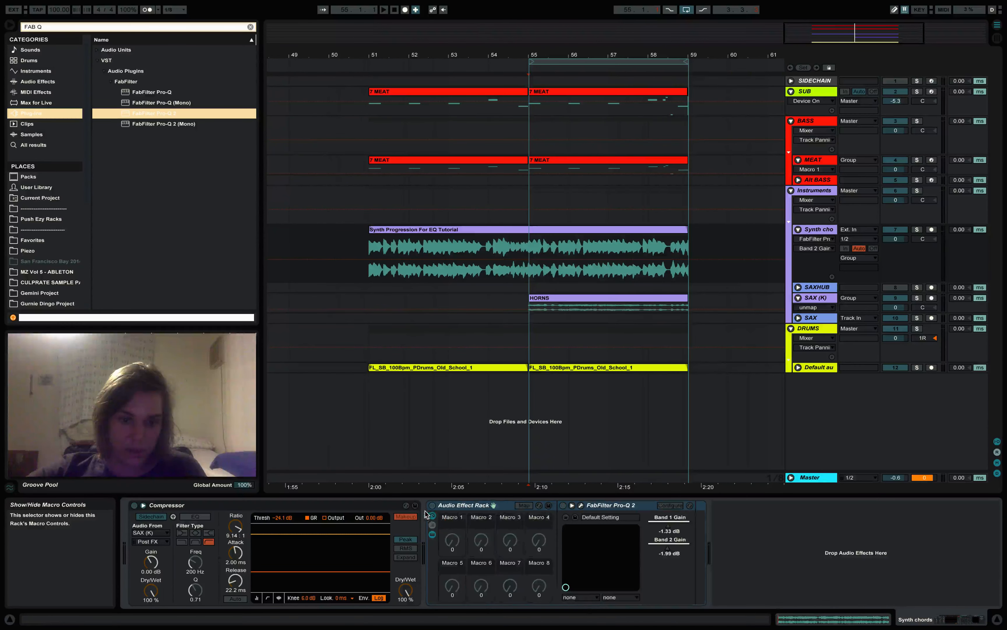
pyautogui.click(524, 505)
pyautogui.click(672, 521)
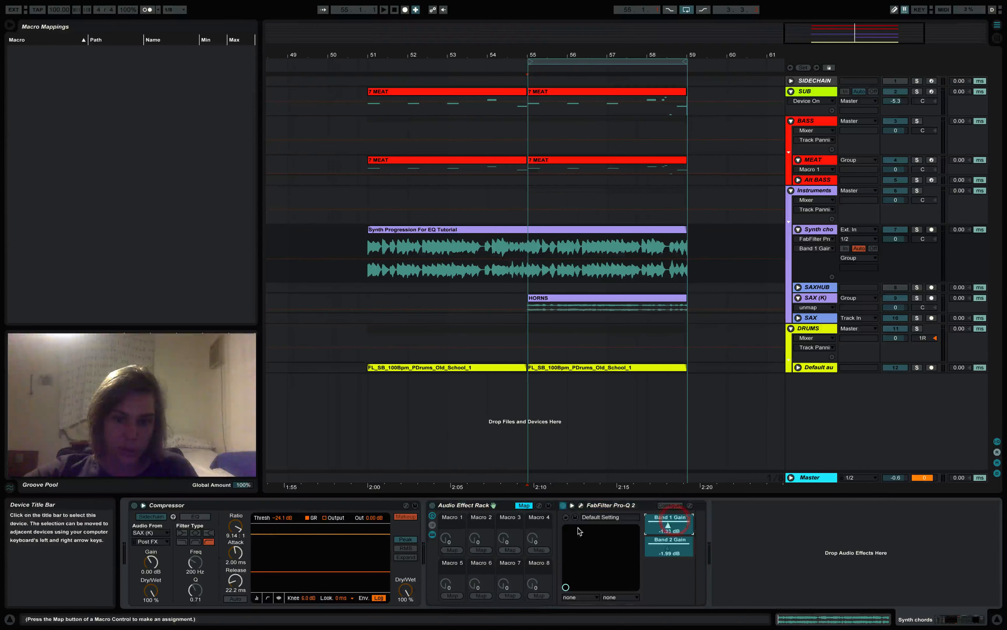
pyautogui.click(452, 550)
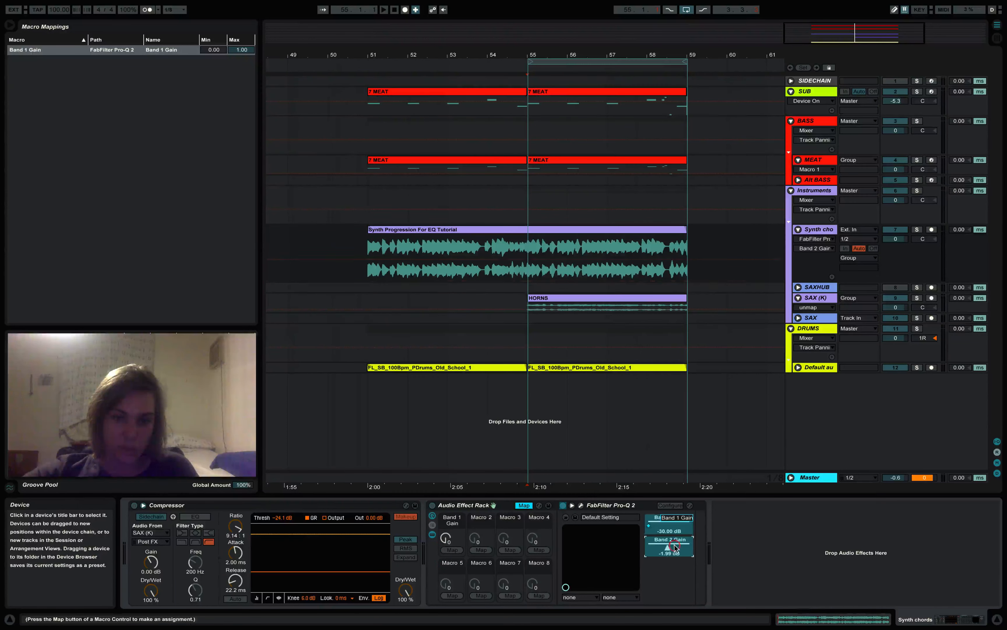
pyautogui.click(452, 550)
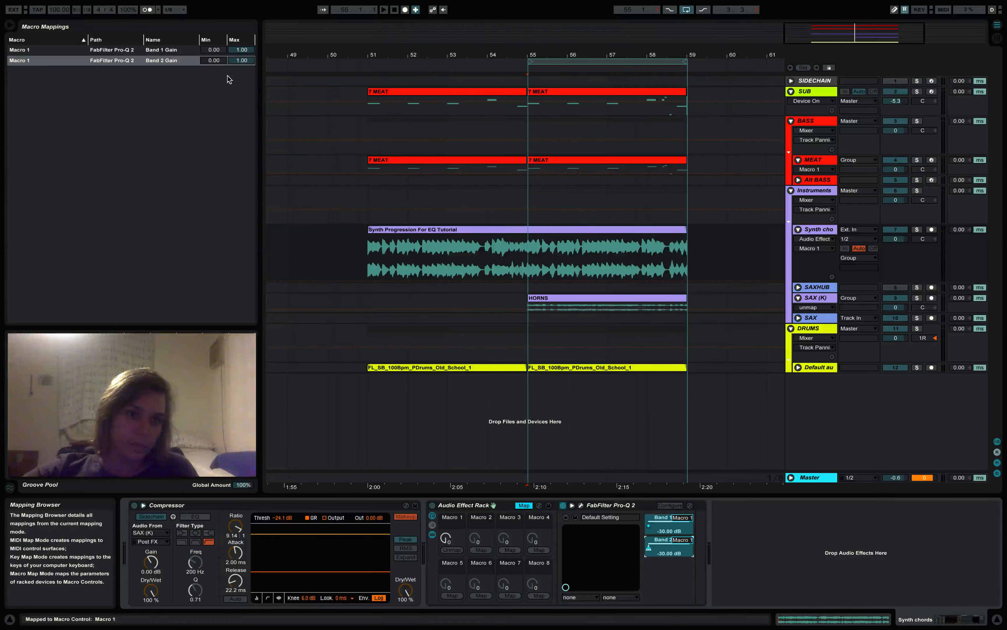
# - Set the Macro 1 mapping minimum to 0.50 for both Band 1 Gain and Band 2 Gain, checking the Pro-Q 2 curve
pyautogui.click(217, 50)
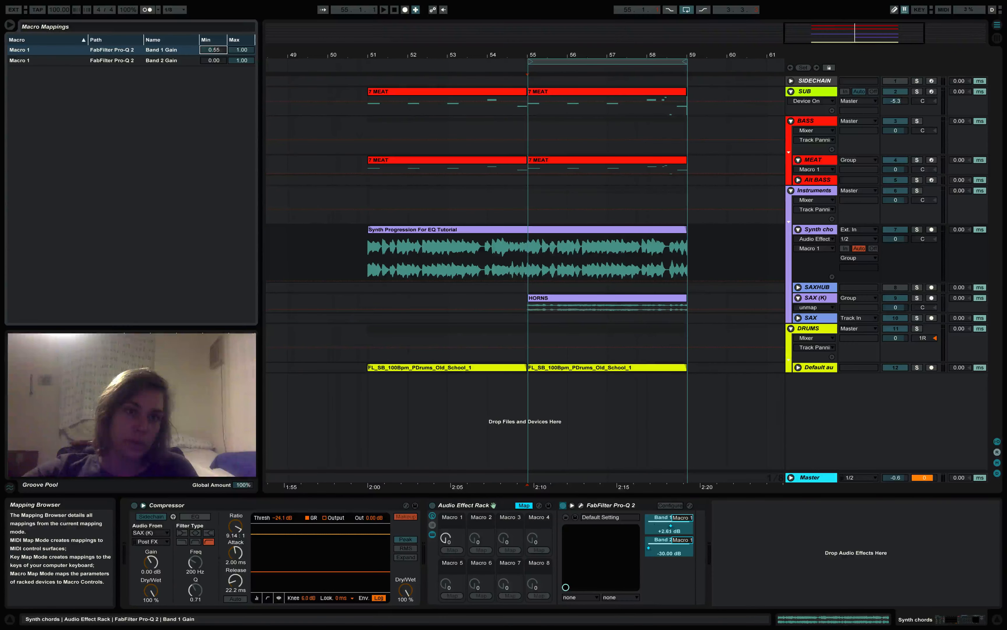
pyautogui.click(580, 505)
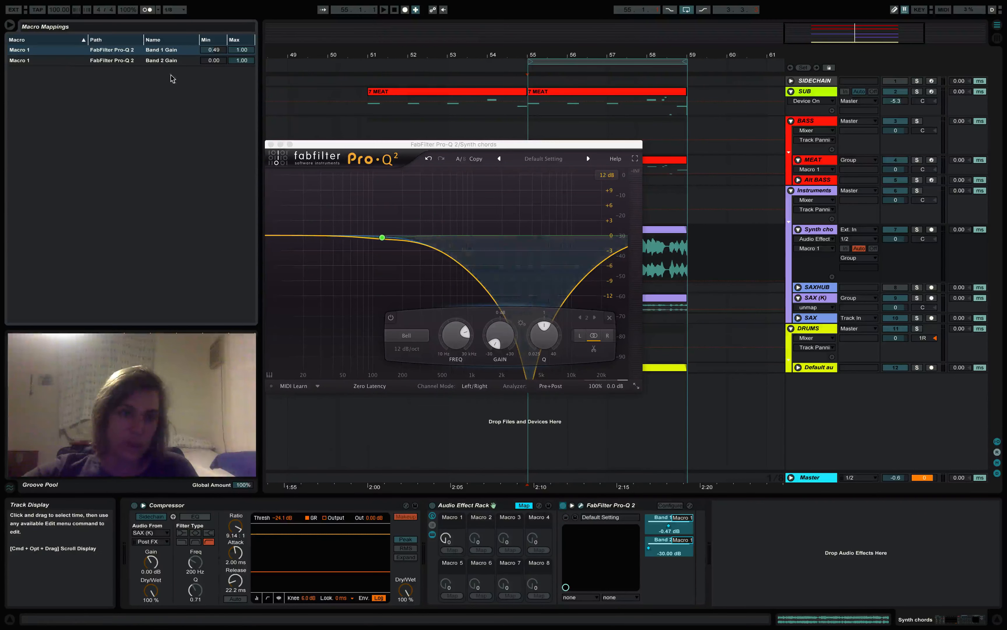
pyautogui.moveTo(214, 50); pyautogui.dragTo(221, 49)
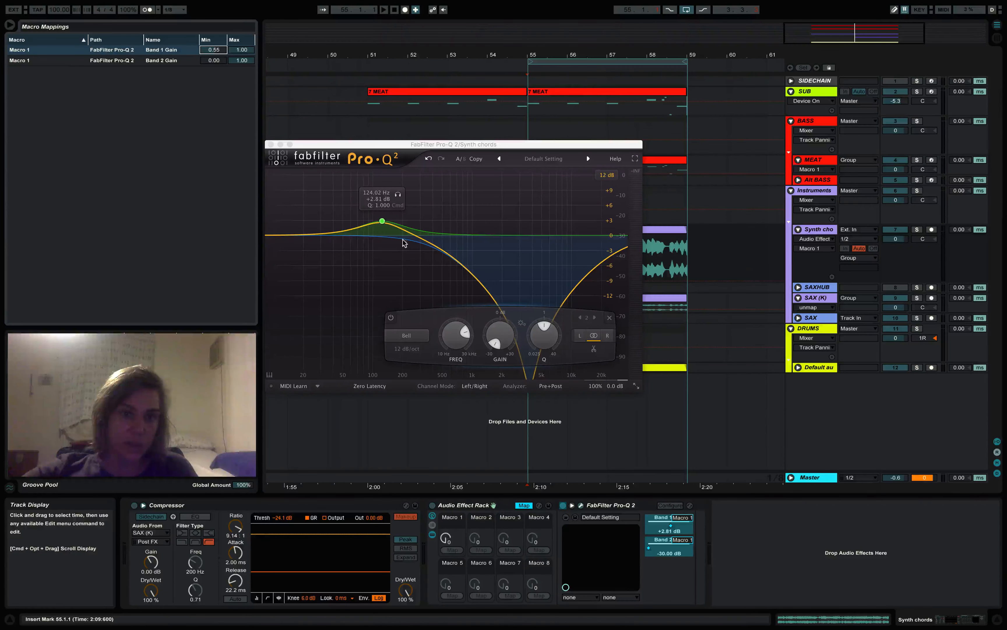
pyautogui.moveTo(213, 50); pyautogui.dragTo(214, 53)
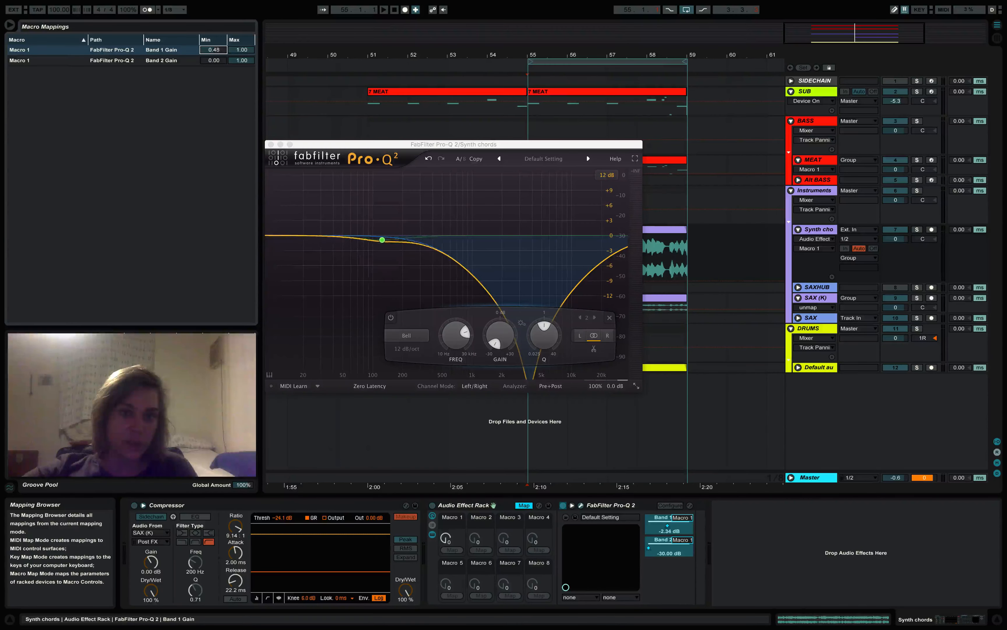
pyautogui.moveTo(382, 237)
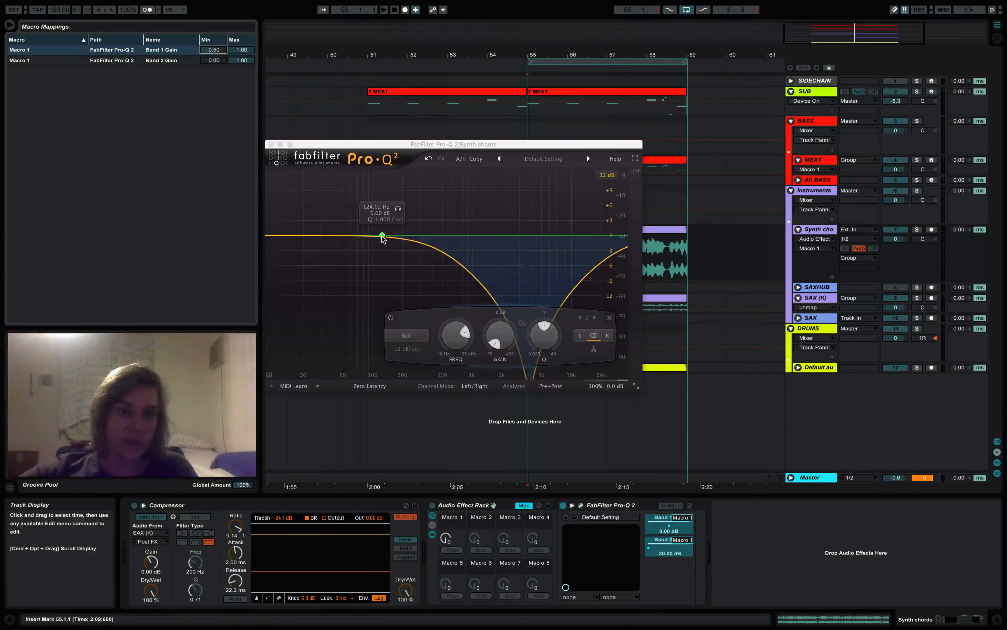
pyautogui.moveTo(214, 61); pyautogui.dragTo(214, 41)
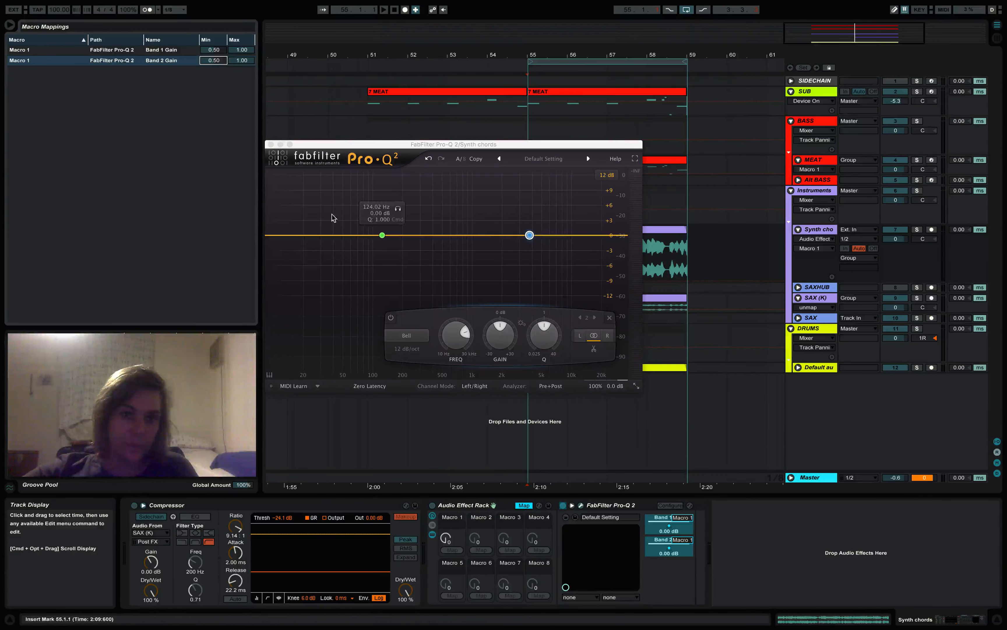
# - Set the Macro 1 mapping maximum to 0.31 for Band 1 Gain and 0.37 for Band 2 Gain, and leave macro mapping
pyautogui.moveTo(242, 49); pyautogui.dragTo(241, 51)
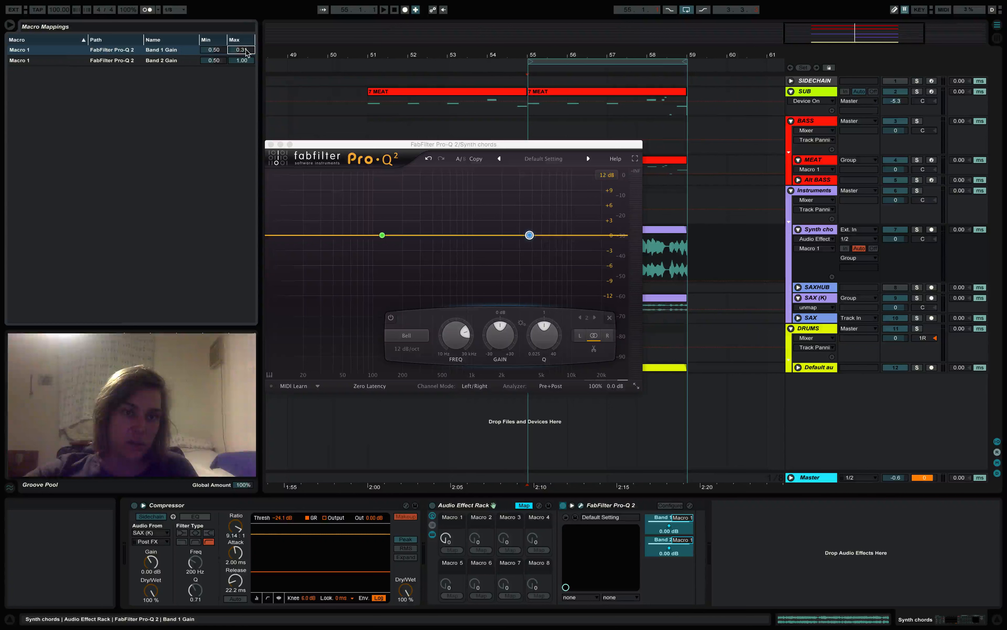
pyautogui.moveTo(248, 59); pyautogui.dragTo(241, 67)
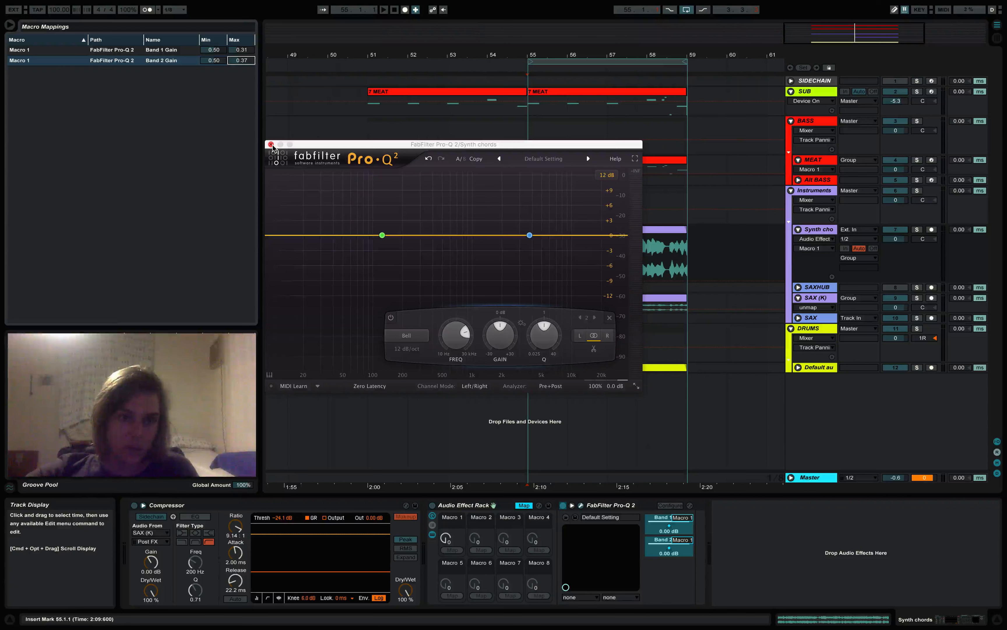
pyautogui.click(521, 505)
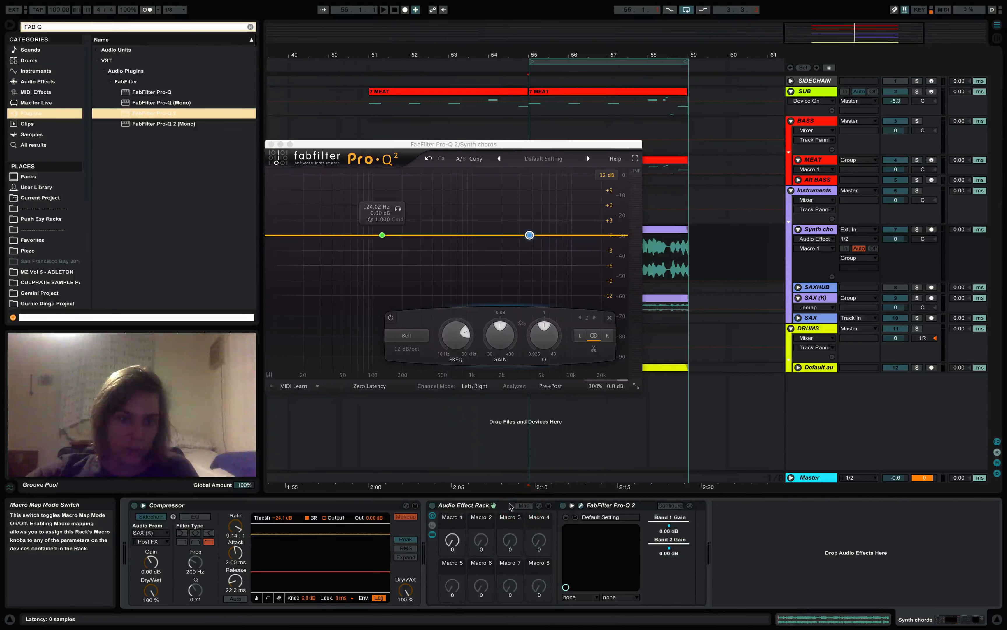
# - Search Max for Live for "ENVE", add an Envelope Follower to the SAX (K) track and delete the track's older Envelope Follower
pyautogui.click(51, 100)
pyautogui.doubleClick(98, 26)
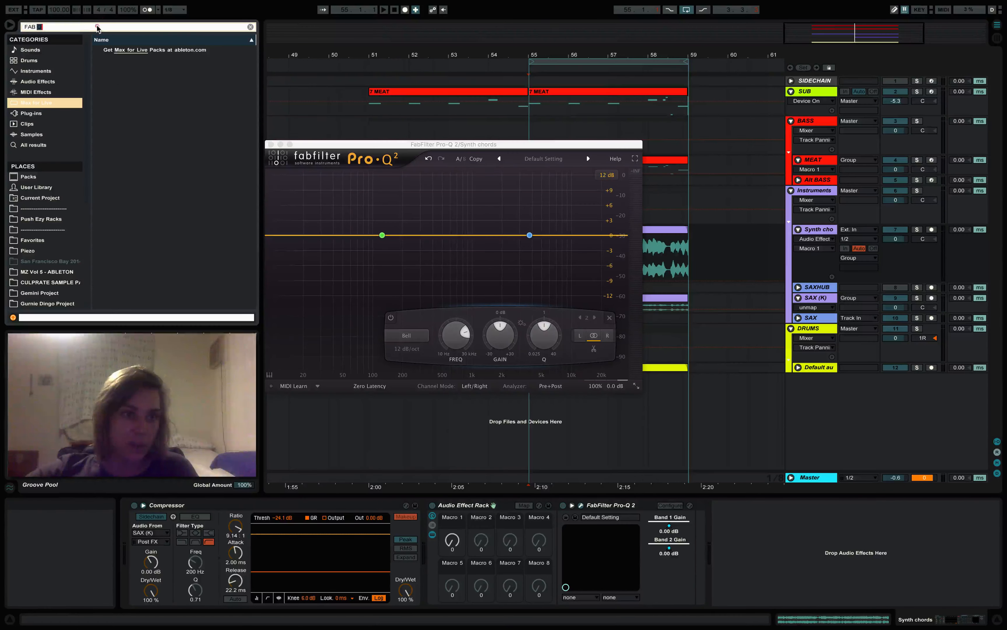
pyautogui.write('ENVE')
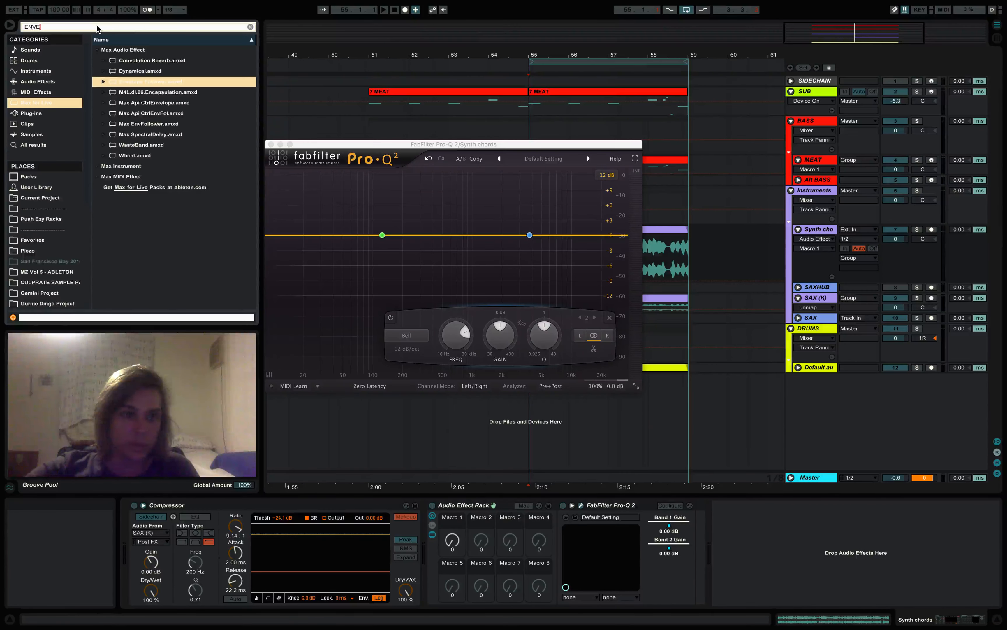
pyautogui.moveTo(150, 71); pyautogui.dragTo(715, 224)
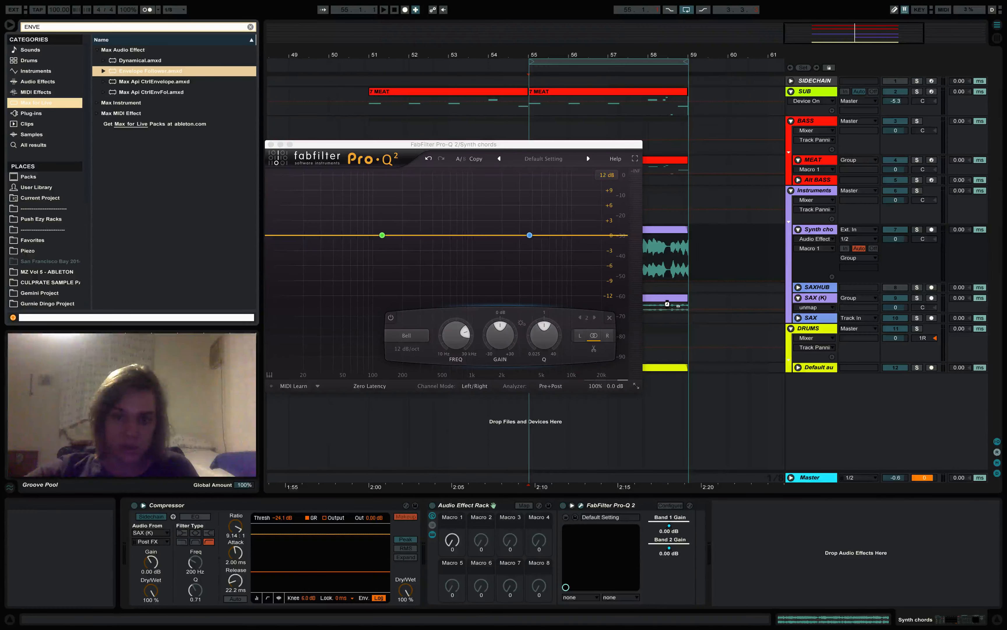
pyautogui.moveTo(667, 303); pyautogui.dragTo(667, 304)
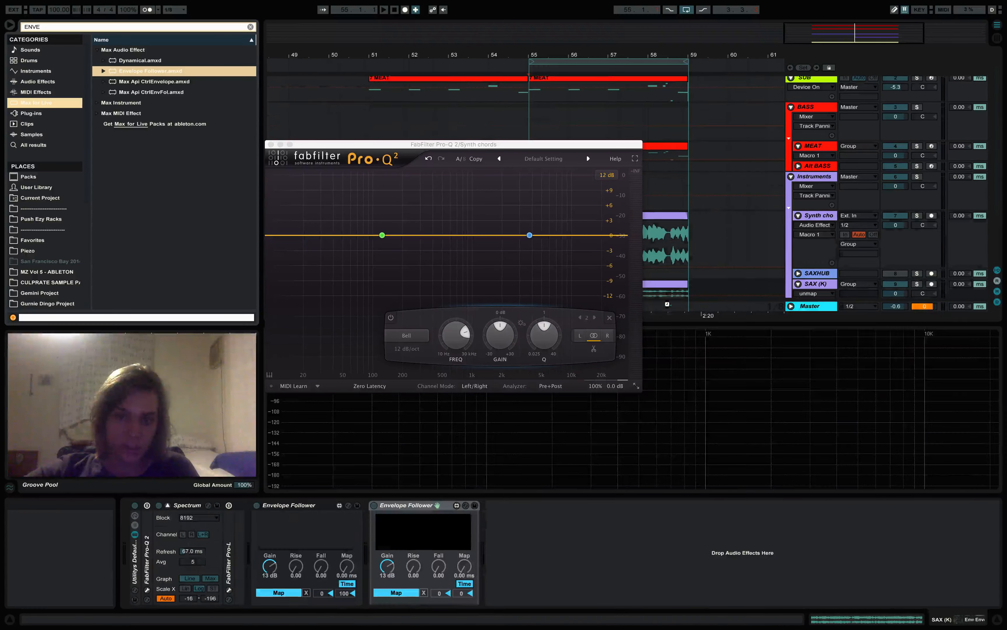
pyautogui.click(310, 507)
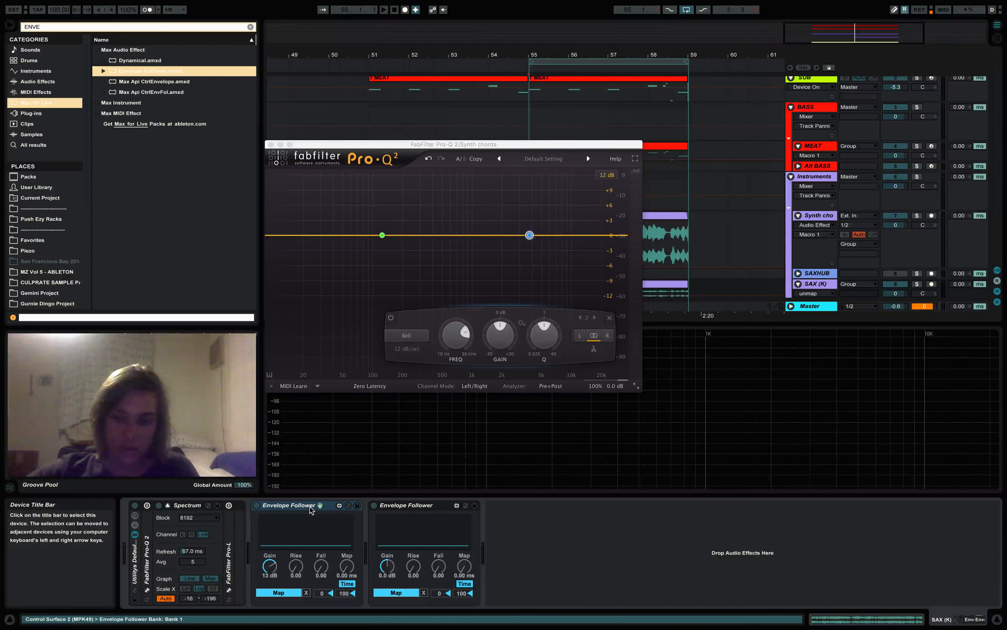
pyautogui.press('Delete')
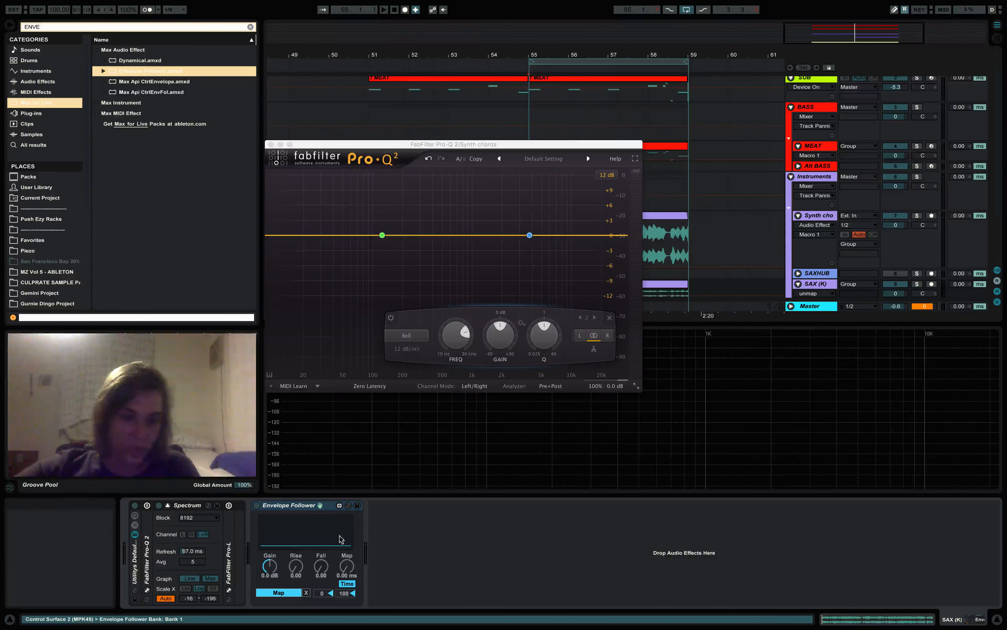
# - Solo the SAX (K) track, play the HORNS loop from bar 55 and deactivate the first rack in its device chain
pyautogui.moveTo(430, 144); pyautogui.dragTo(186, 11)
pyautogui.scroll(-3, 583, 255)
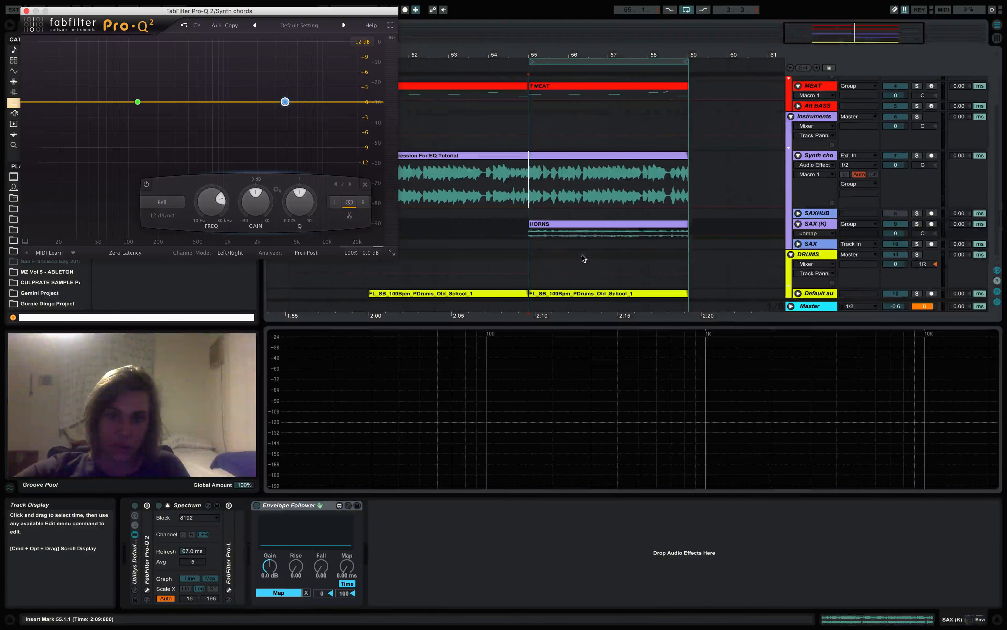
pyautogui.click(530, 227)
pyautogui.click(917, 224)
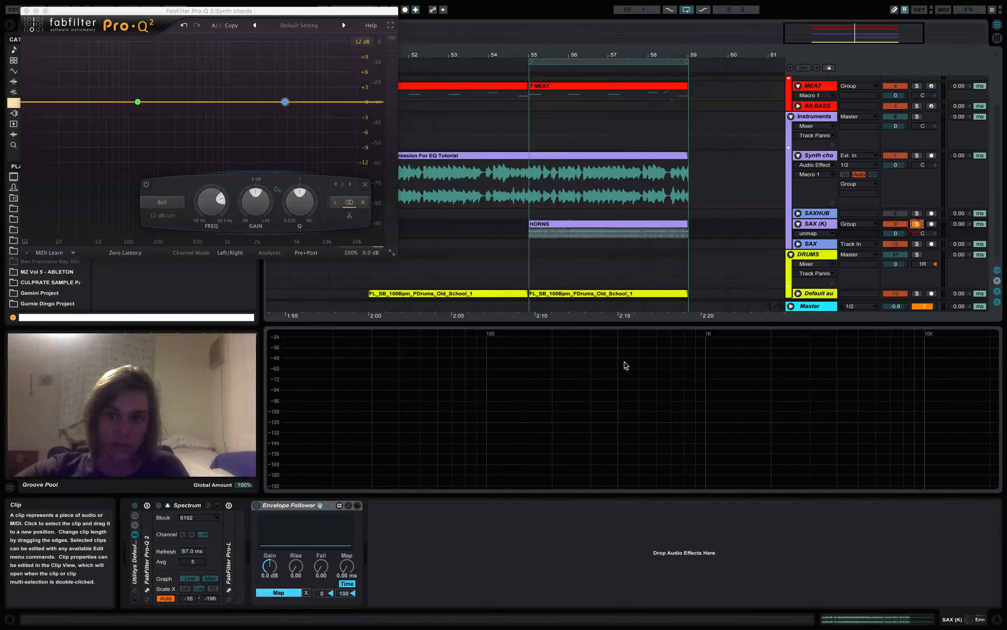
pyautogui.press('space')
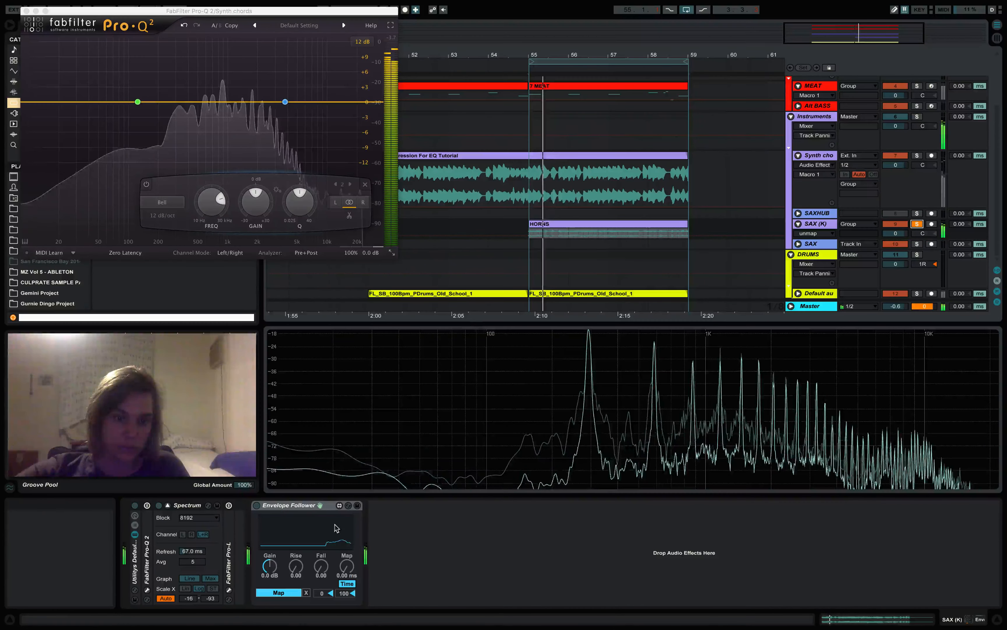
pyautogui.click(136, 506)
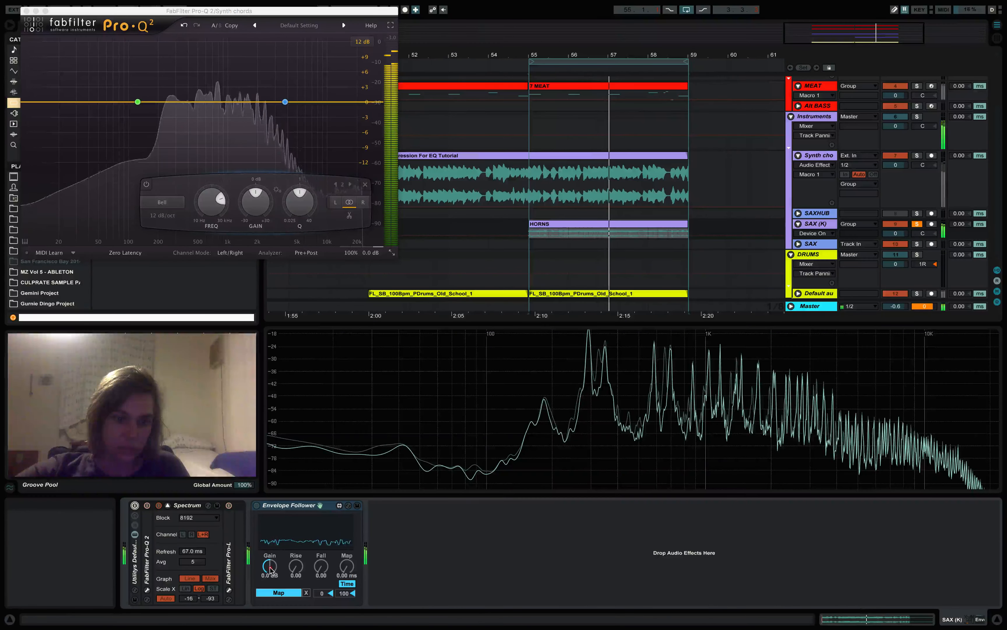
# - Set the Envelope Follower's Gain to 14 dB, Rise to 0.10 and Fall to 0.11, playing the loop to check the envelope
pyautogui.moveTo(269, 566)
pyautogui.mouseDown()
pyautogui.moveTo(269, 541)
pyautogui.moveTo(270, 560)
pyautogui.moveTo(270, 551)
pyautogui.mouseUp()
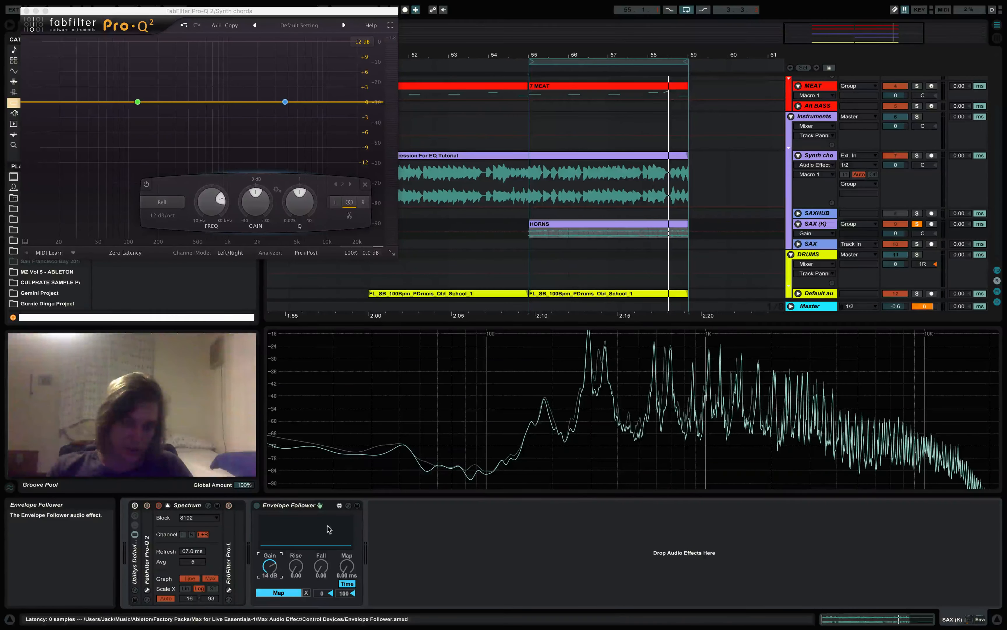
pyautogui.press('space')
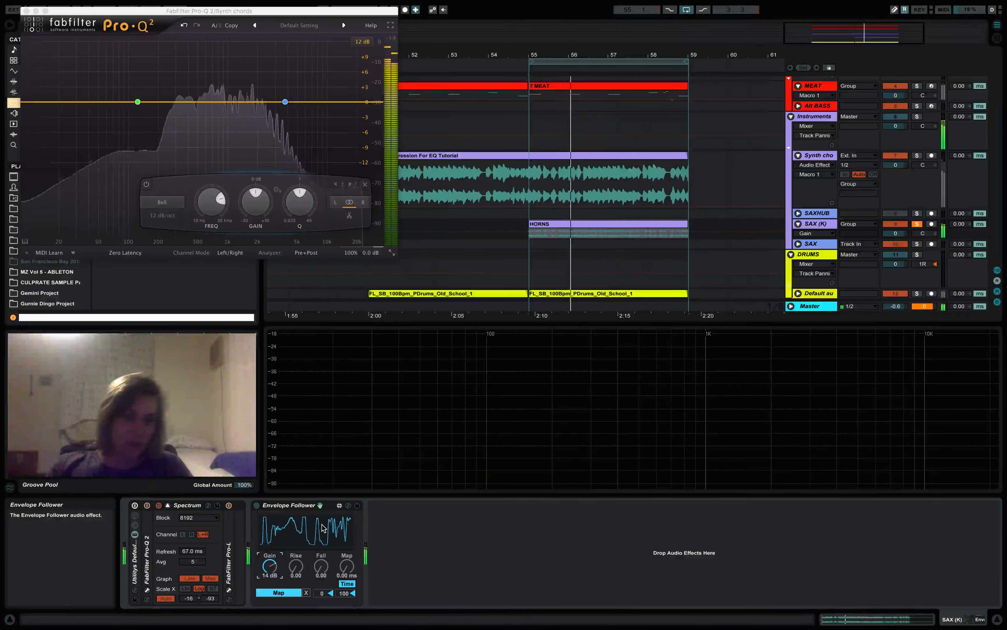
pyautogui.press('space')
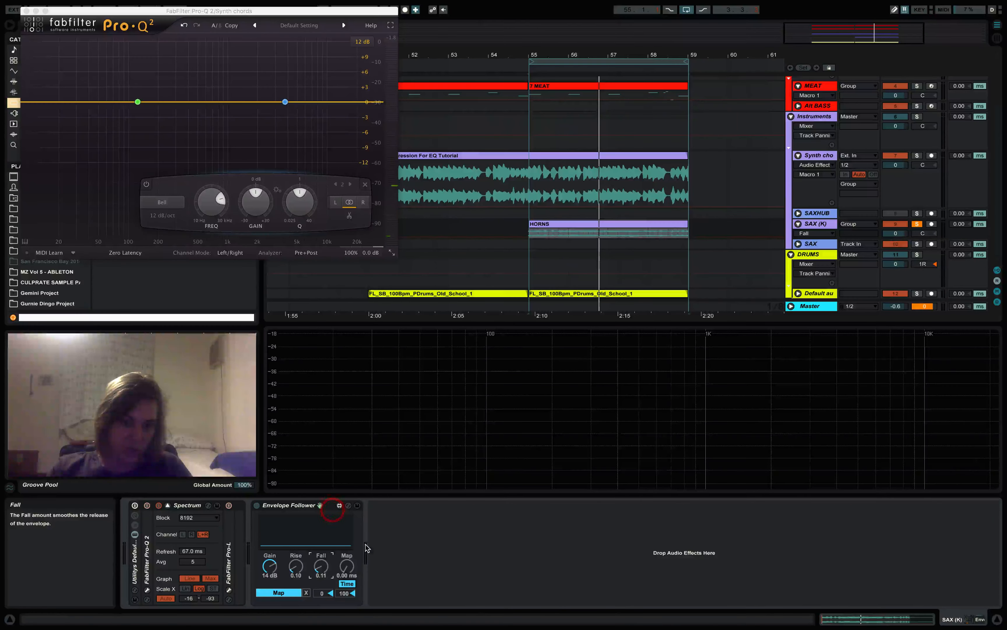
pyautogui.press('space')
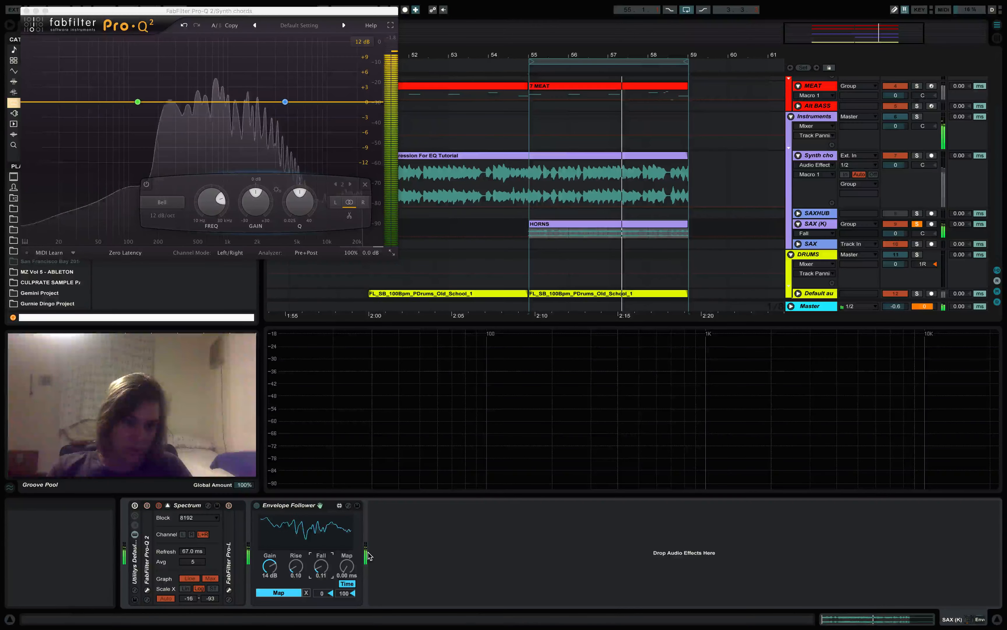
pyautogui.press('space')
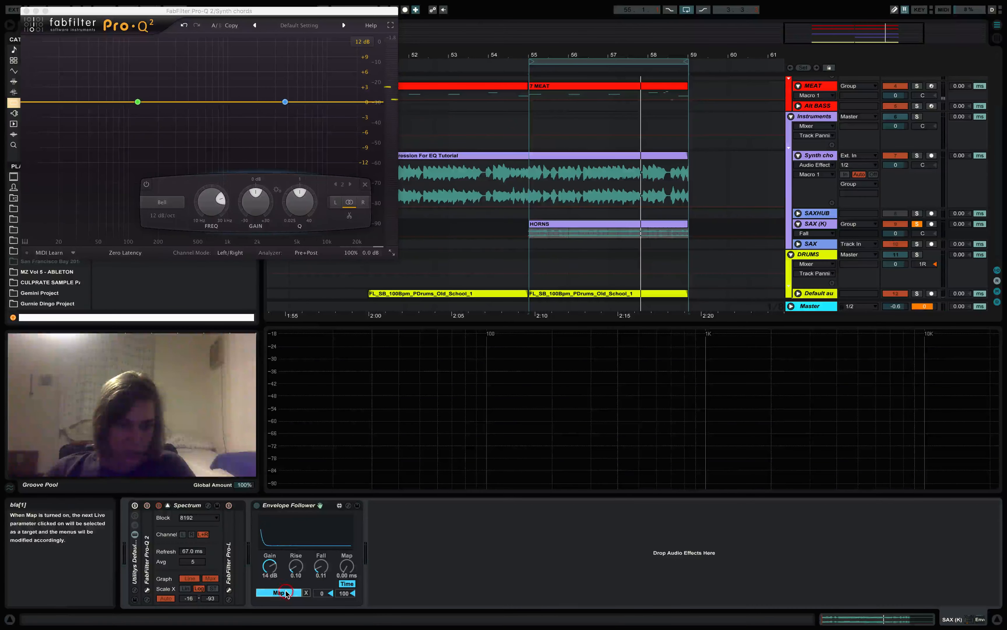
# - Map the Envelope Follower to Macro 1 of the Synth chords rack and show the track's Device On automation
pyautogui.click(814, 158)
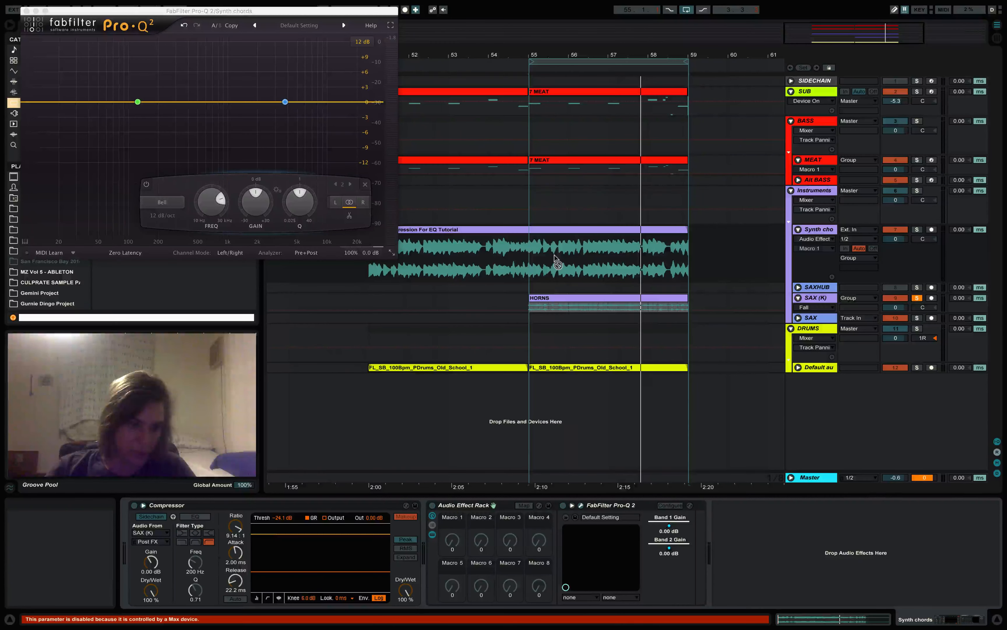
pyautogui.click(817, 248)
pyautogui.click(823, 257)
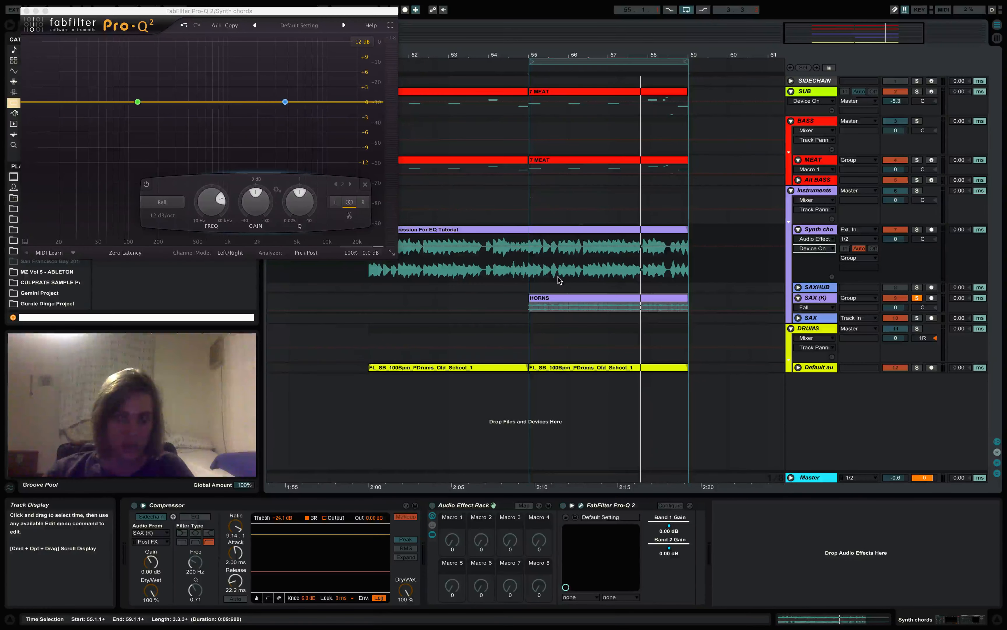
# - Play the loop from bar 55 on Synth chords to watch the Pro-Q 2 bands respond to the horns
pyautogui.click(529, 261)
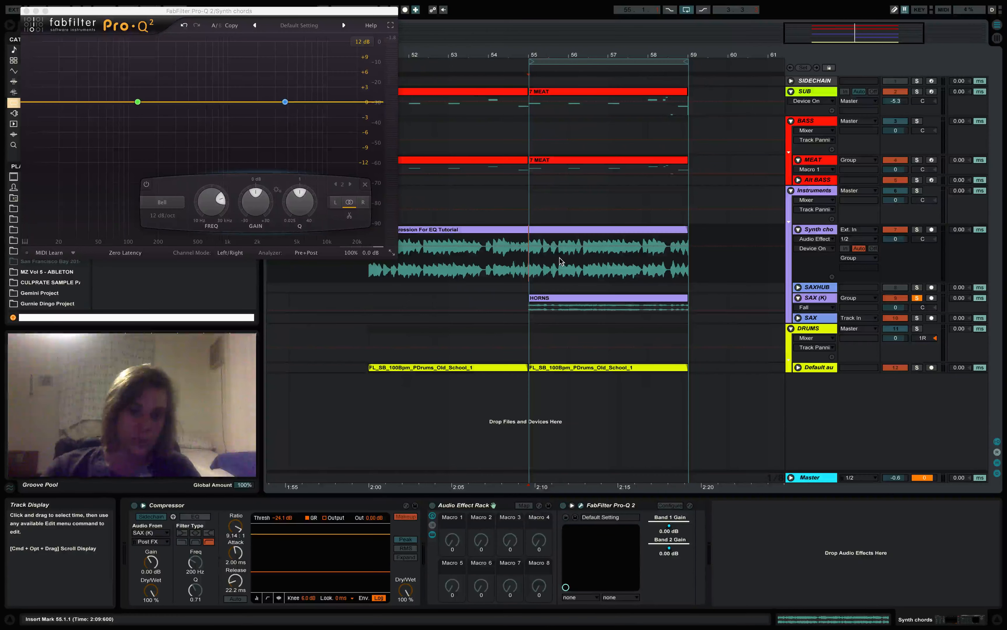
pyautogui.press('space')
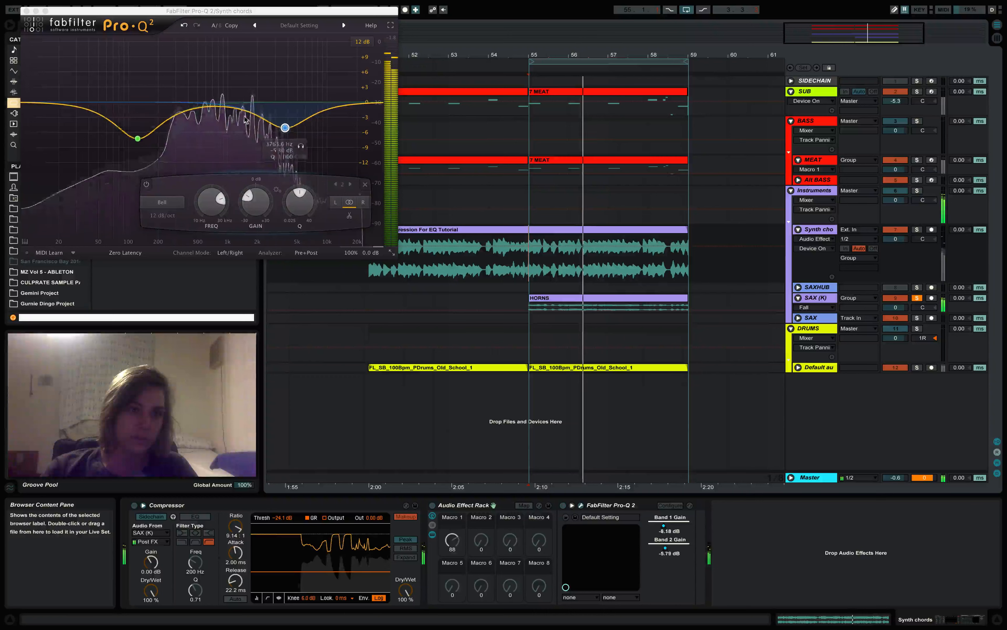
pyautogui.moveTo(217, 135); pyautogui.dragTo(250, 145)
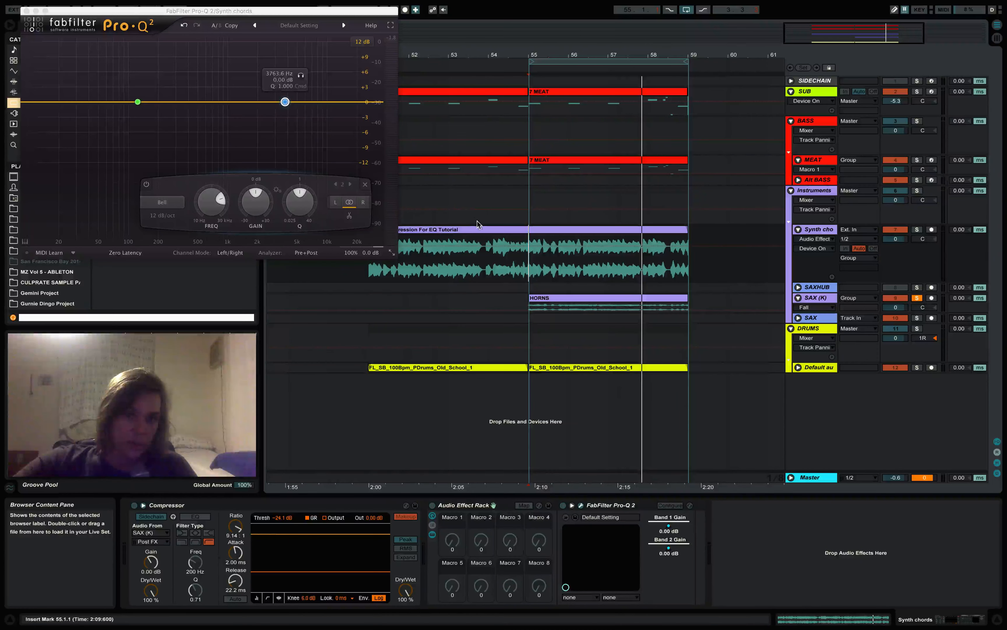
# - Reactivate the first rack on the SAX (K) track and play the loop to inspect the horns in the Spectrum display
pyautogui.click(528, 307)
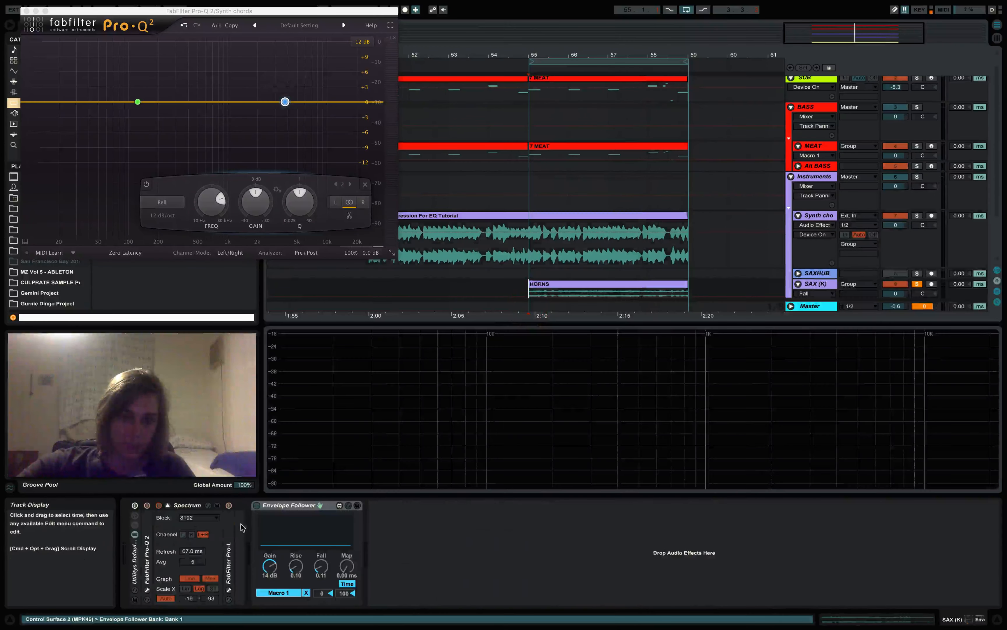
pyautogui.click(134, 505)
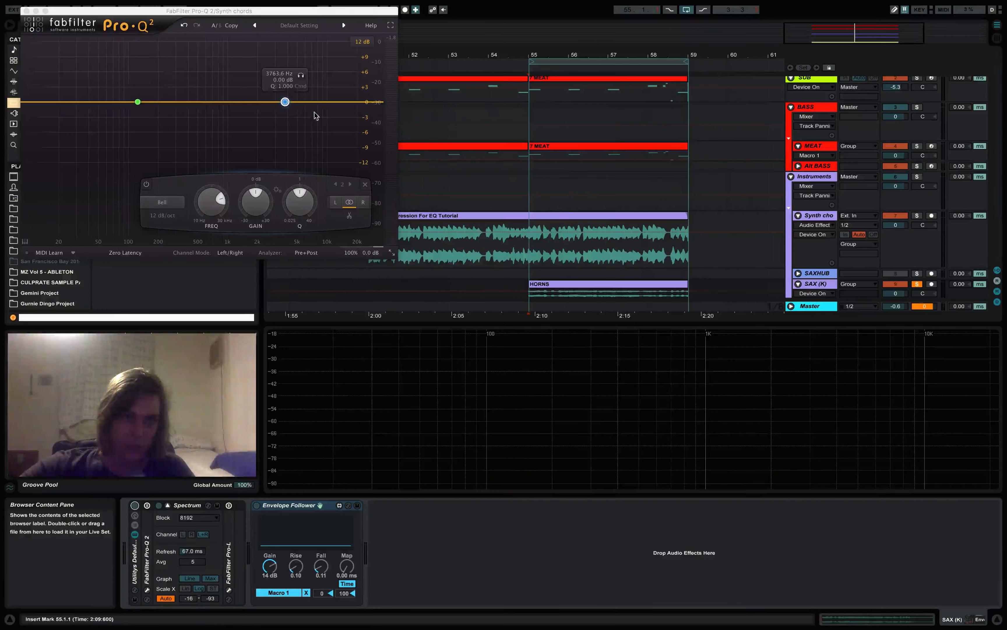
pyautogui.press('space')
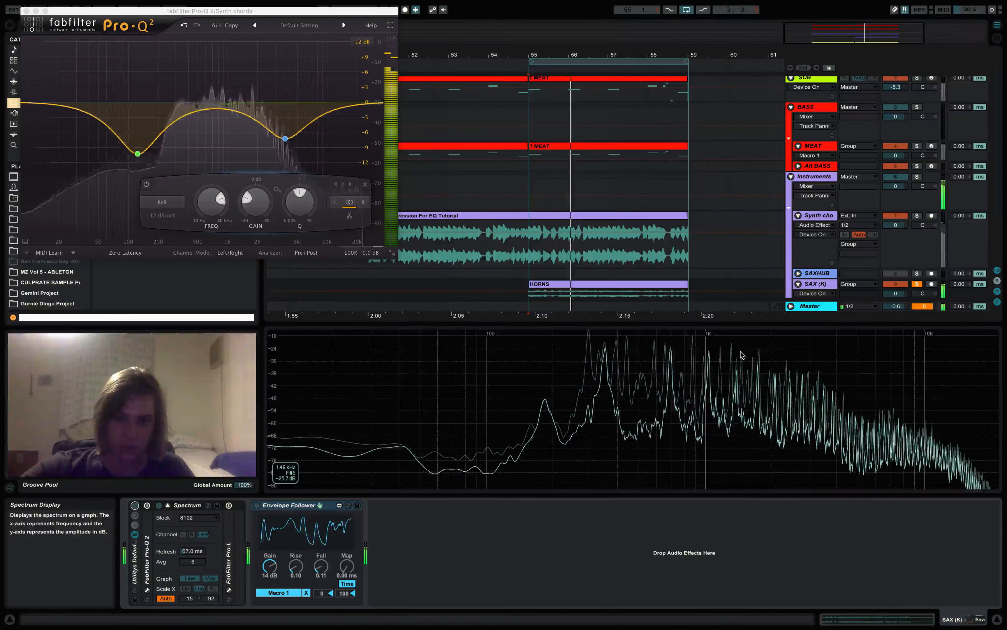
pyautogui.press('space')
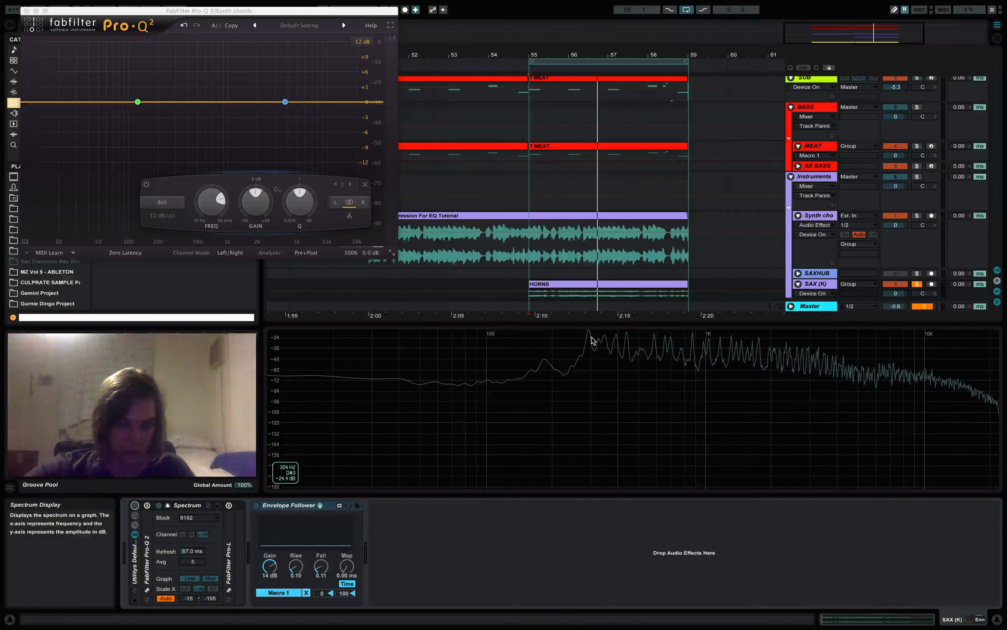
# - Set the Synth chords Pro-Q 2 band 1 frequency to 300.25 Hz and band 2 frequency to 1327 Hz
pyautogui.click(138, 102)
pyautogui.click(108, 200)
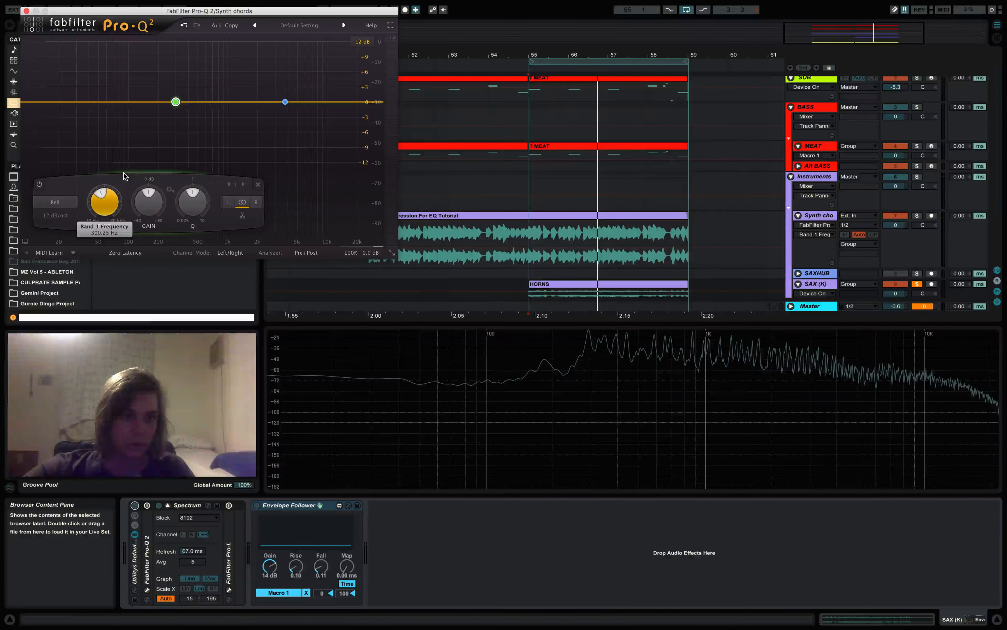
pyautogui.click(285, 101)
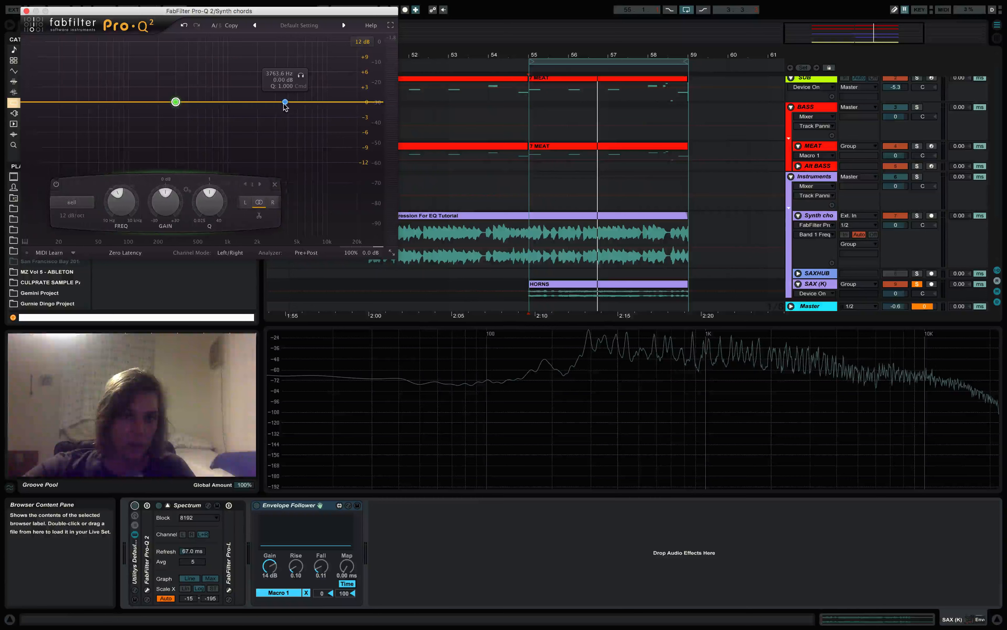
pyautogui.click(176, 102)
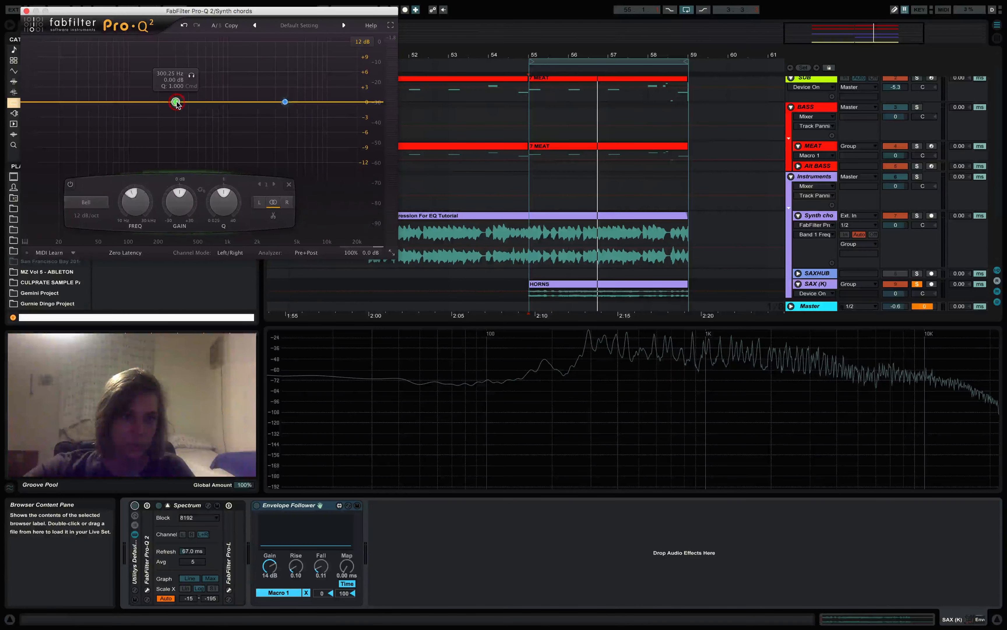
pyautogui.click(285, 102)
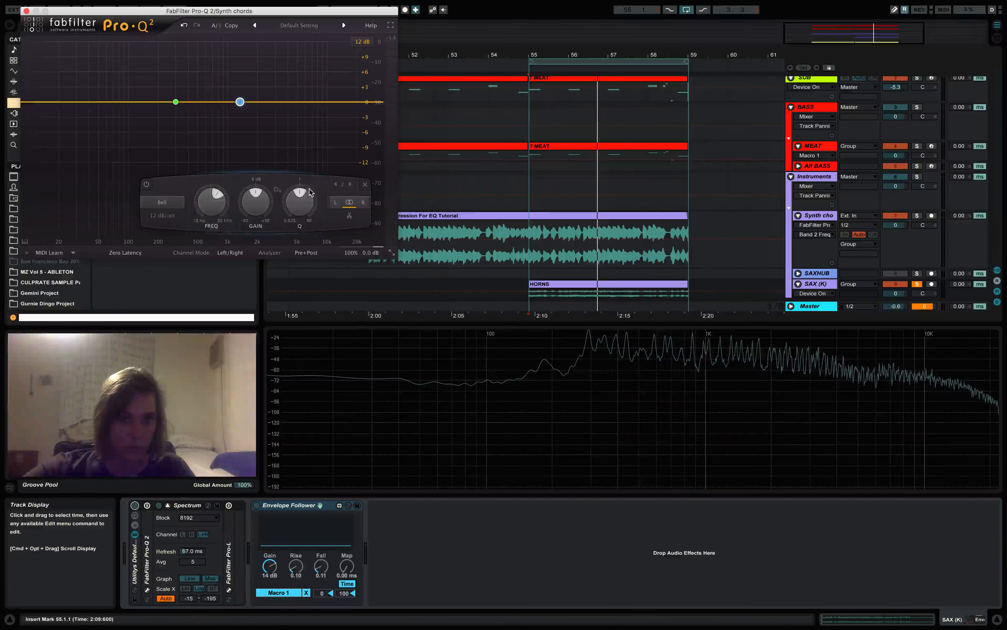
# - Play the loop to check how the two retuned EQ bands duck with the horns
pyautogui.press('space')
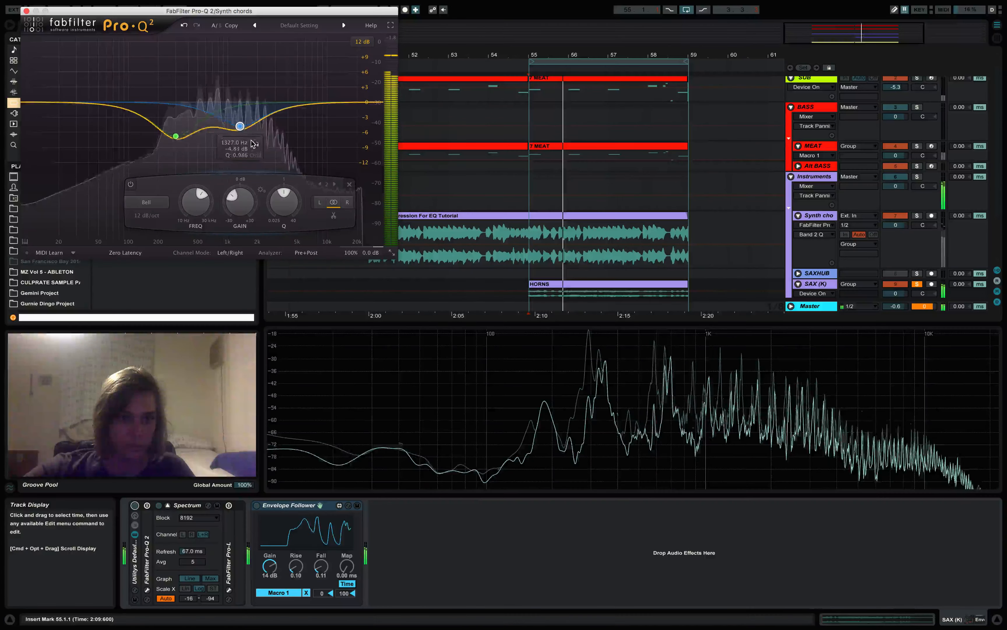
pyautogui.press('space')
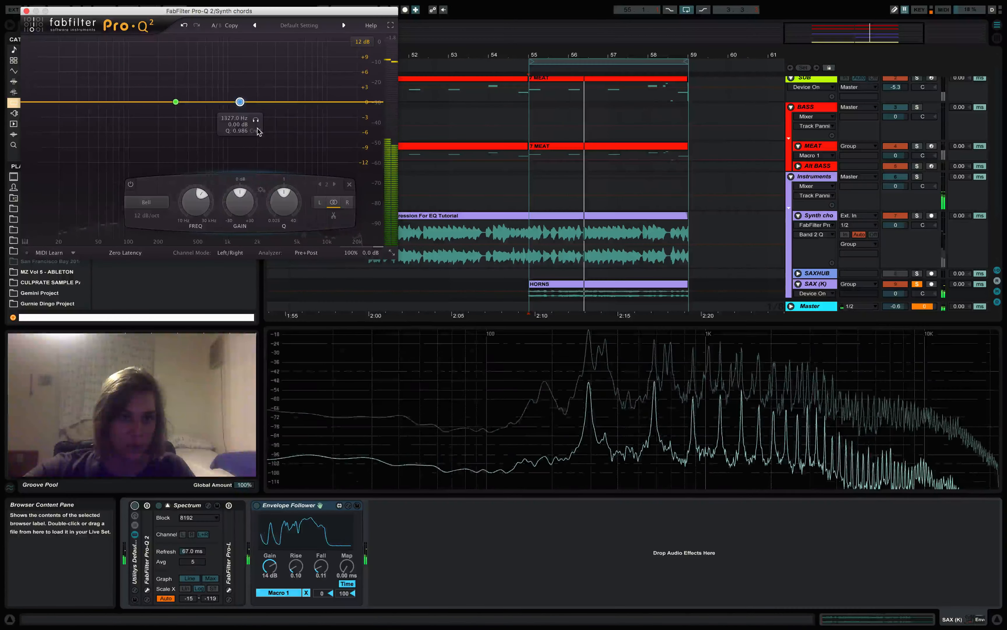
pyautogui.press('space')
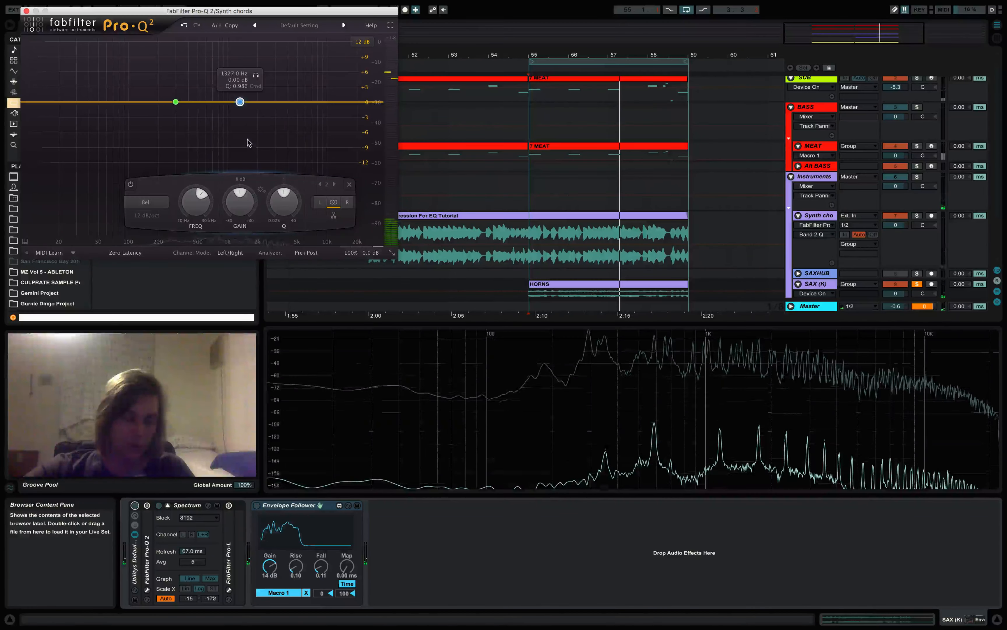
# - Move the Pro-Q 2 window clear of the browser and place the insert marker at bar 55 on the Synth chords track
pyautogui.moveTo(178, 14); pyautogui.dragTo(189, 13)
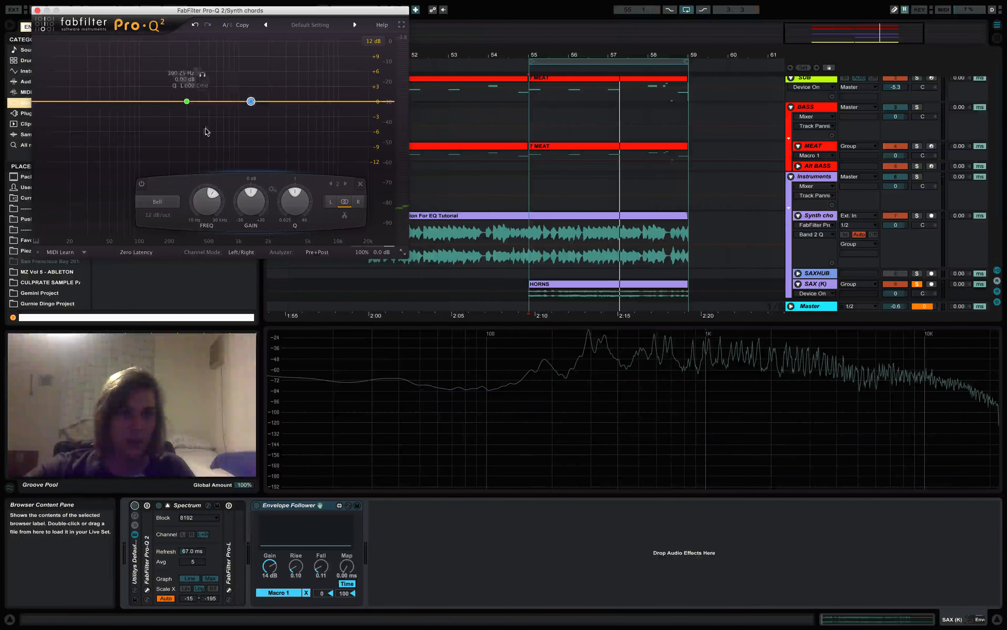
pyautogui.moveTo(224, 15); pyautogui.dragTo(264, 43)
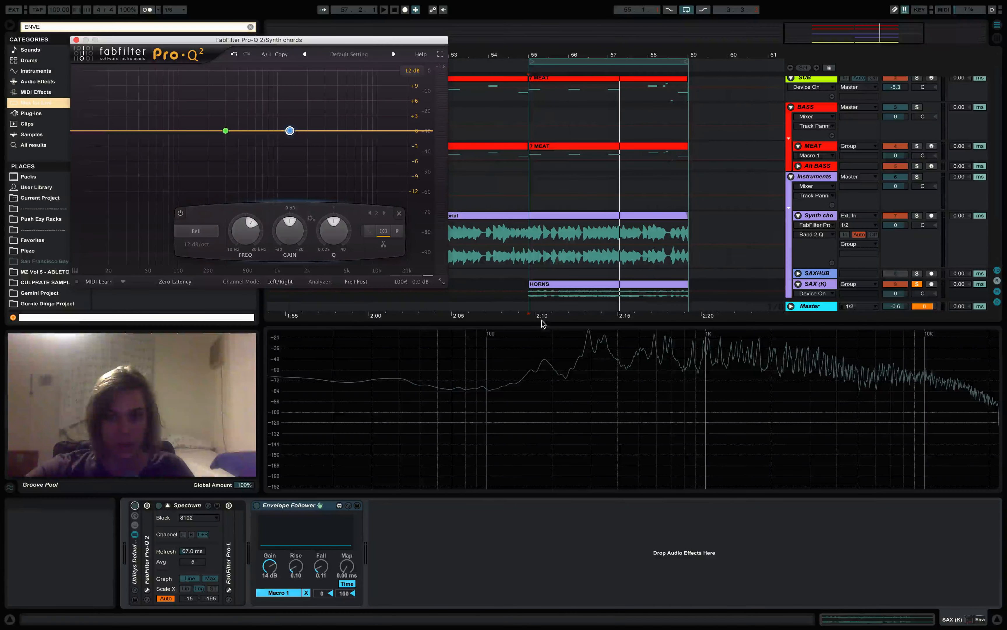
pyautogui.moveTo(543, 321); pyautogui.dragTo(551, 421)
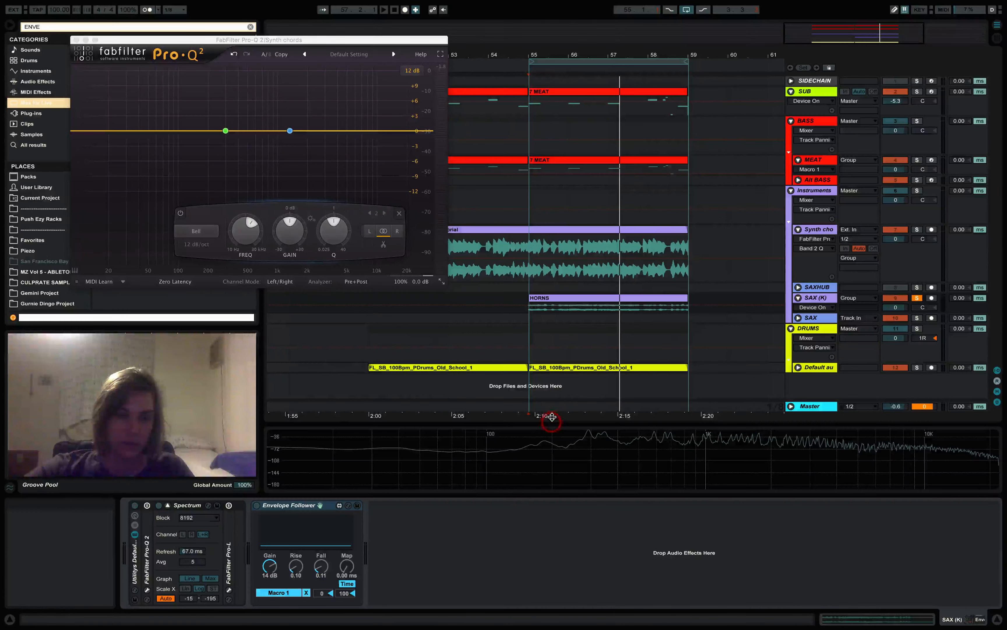
pyautogui.click(531, 278)
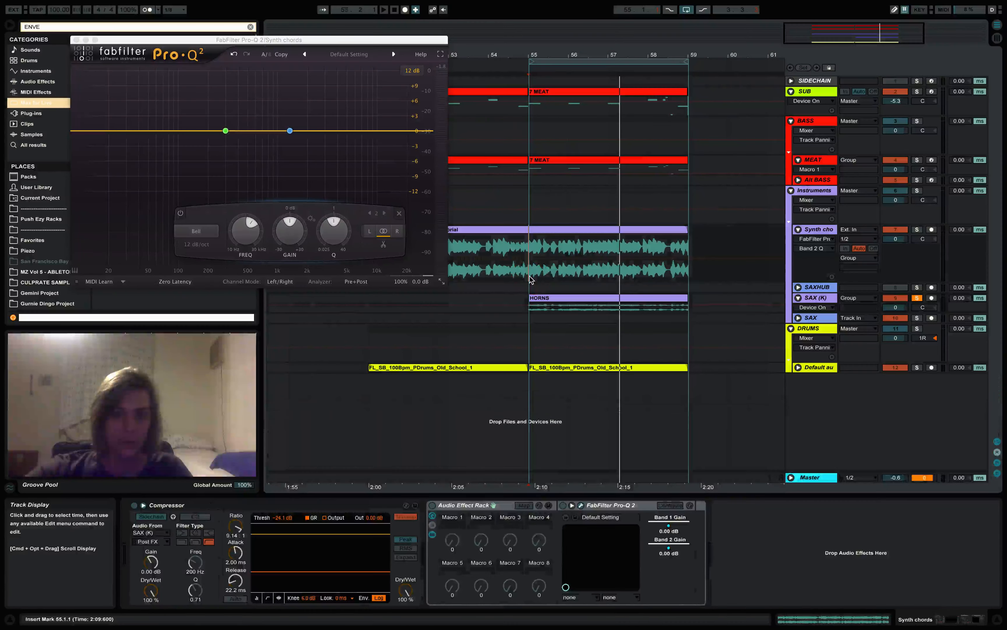
pyautogui.click(212, 41)
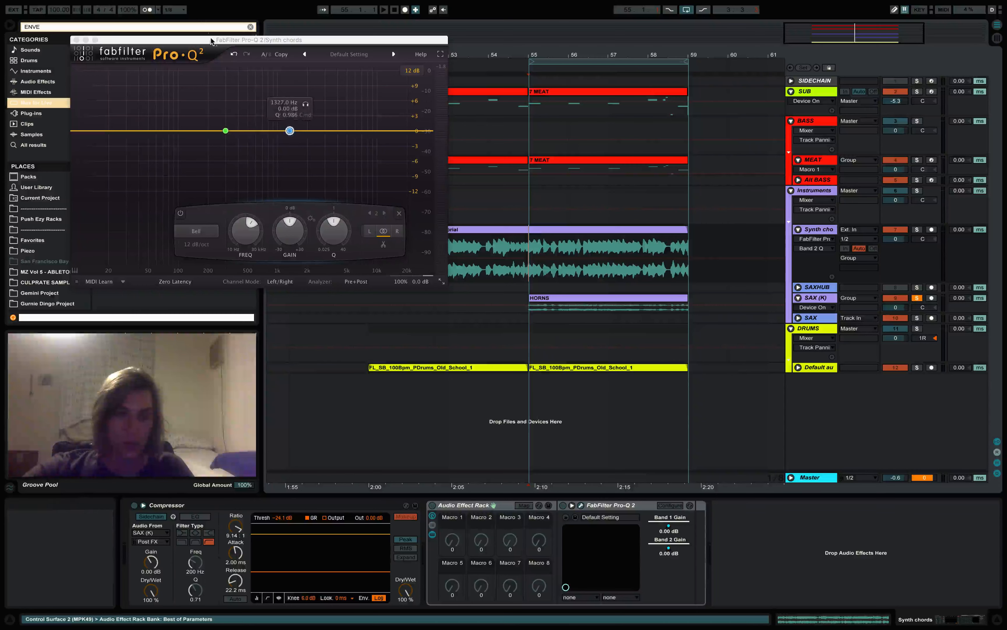
pyautogui.moveTo(212, 41); pyautogui.dragTo(445, 46)
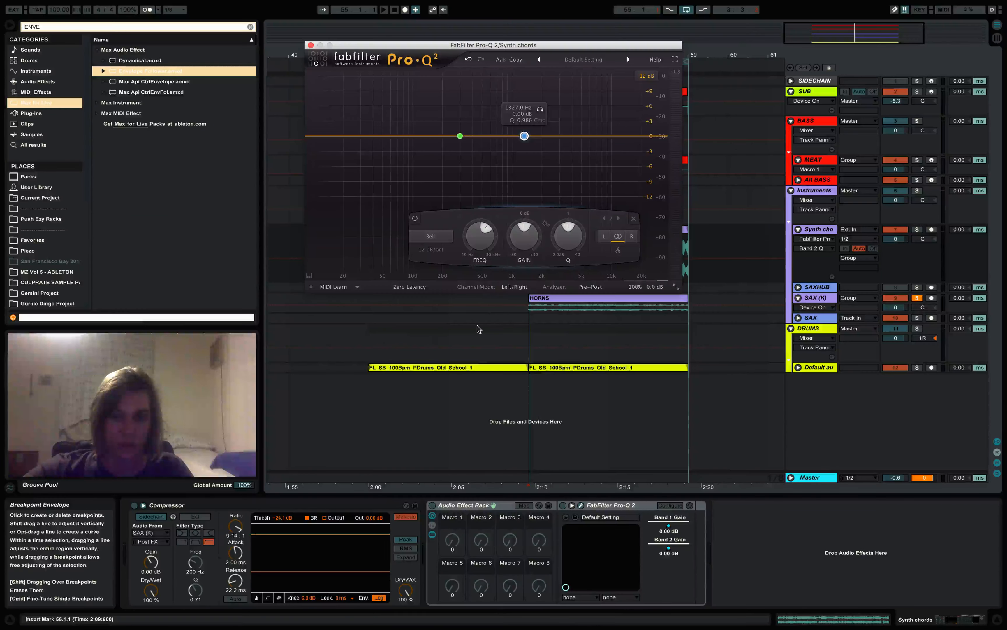
# - Audition the loop with the rack's macro mappings shown and try a Band 1 Gain maximum of 0.23
pyautogui.click(524, 505)
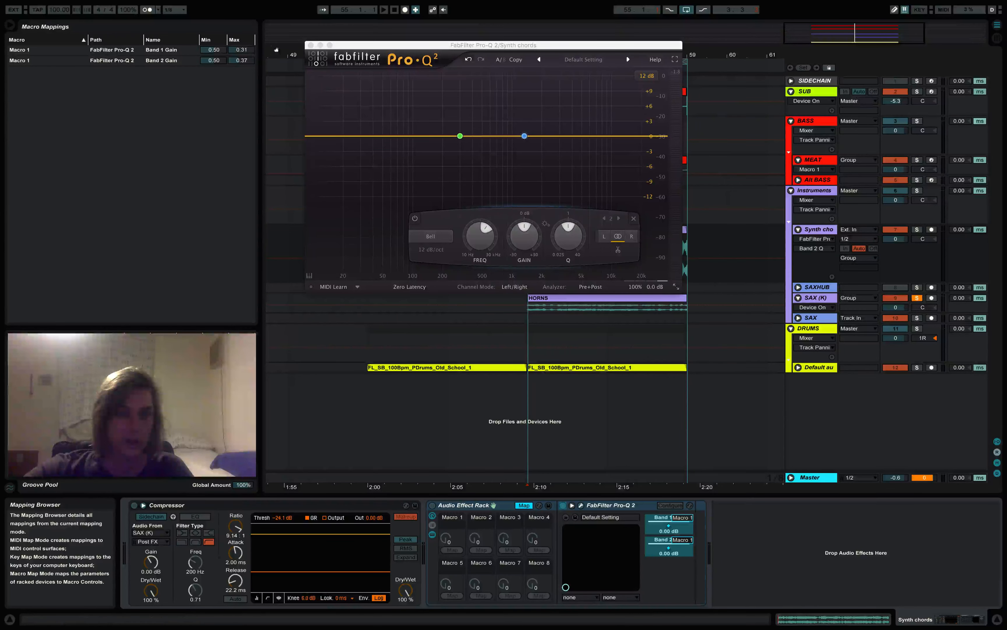
pyautogui.press('space')
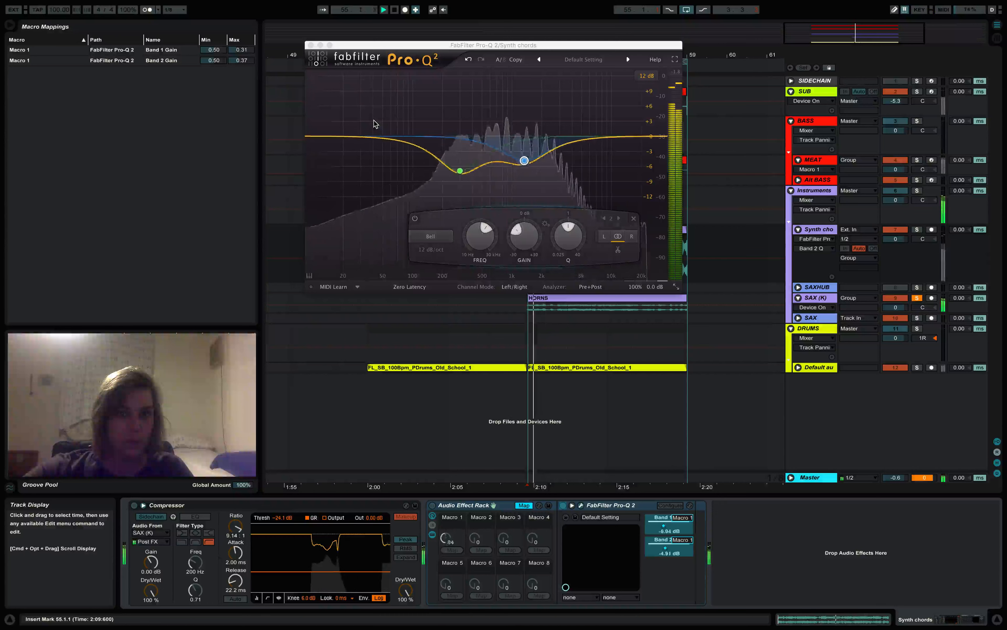
pyautogui.press('space')
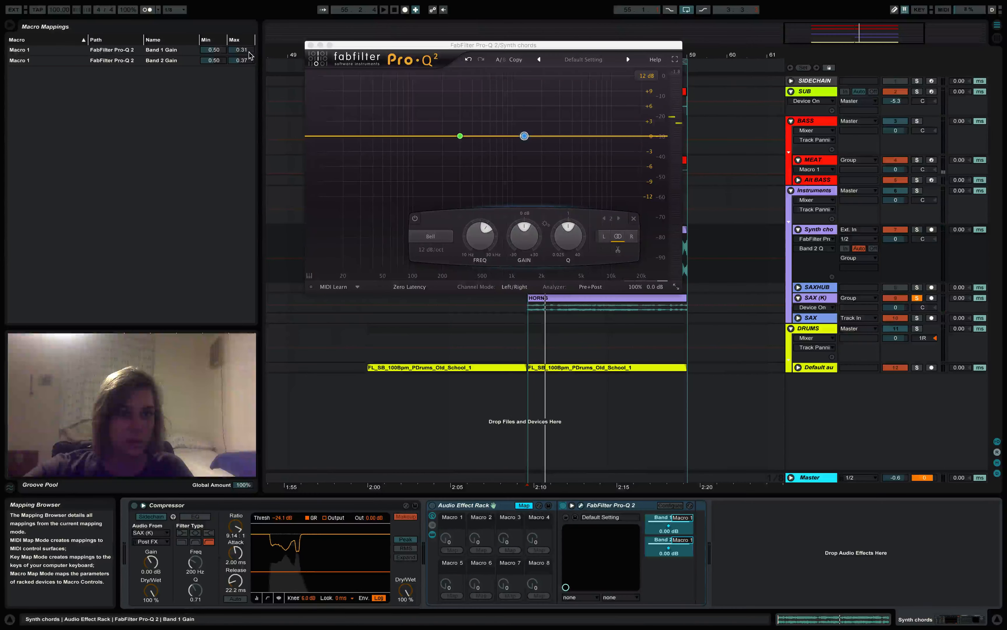
pyautogui.moveTo(243, 50); pyautogui.dragTo(243, 51)
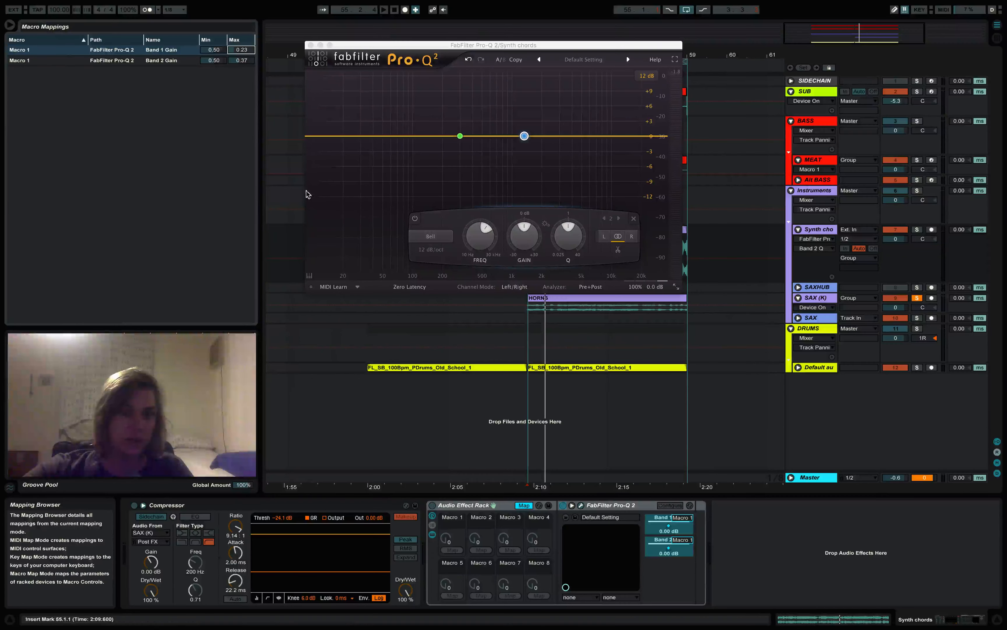
pyautogui.click(524, 505)
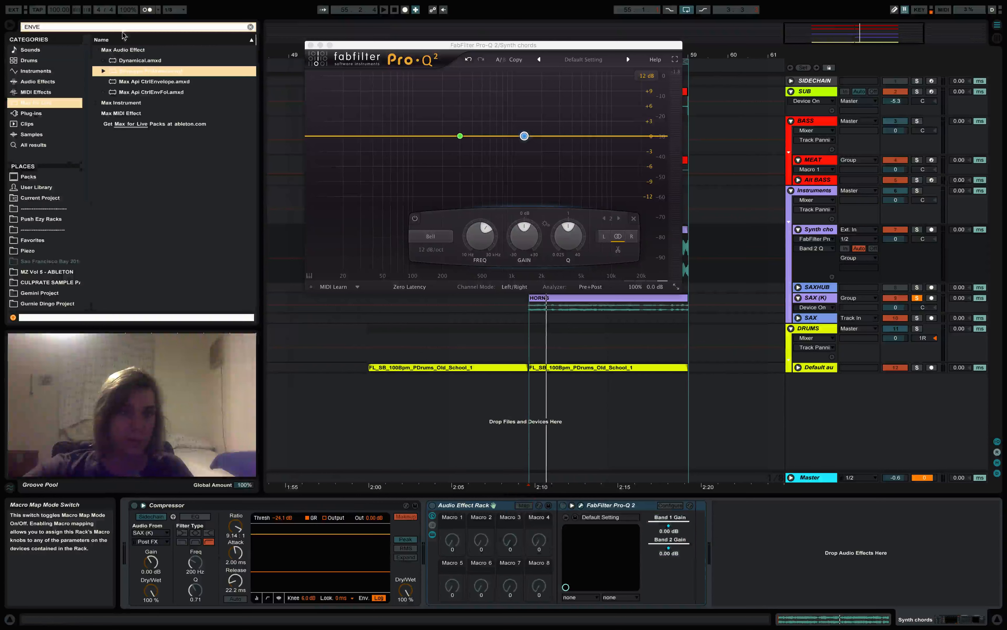
# - Set the Macro 1 mapping maximums to 0.34 for Band 1 Gain and 0.40 for Band 2 Gain, checking the loop playback
pyautogui.click(524, 505)
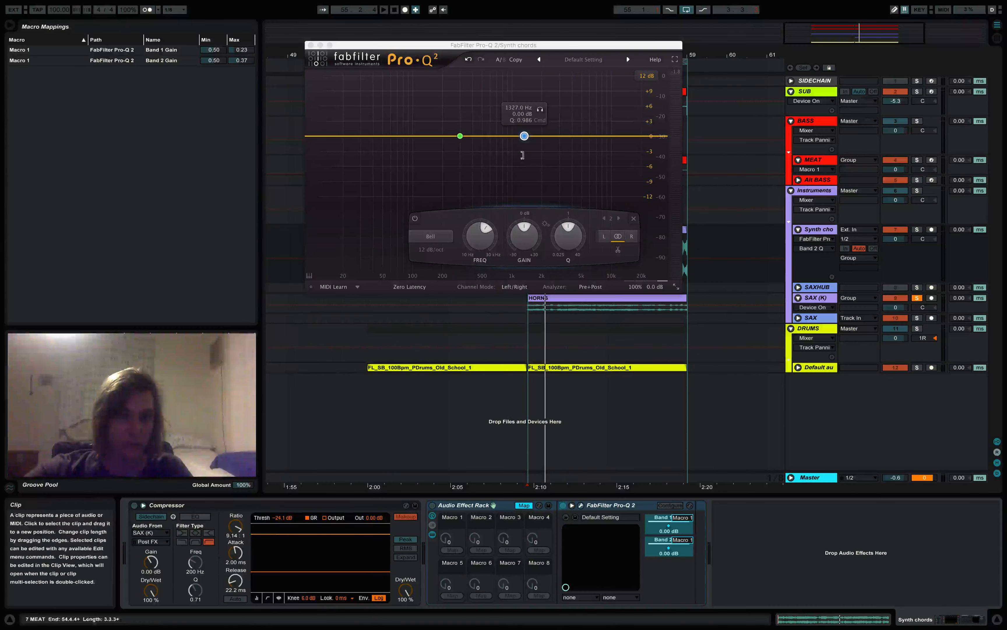
pyautogui.press('space')
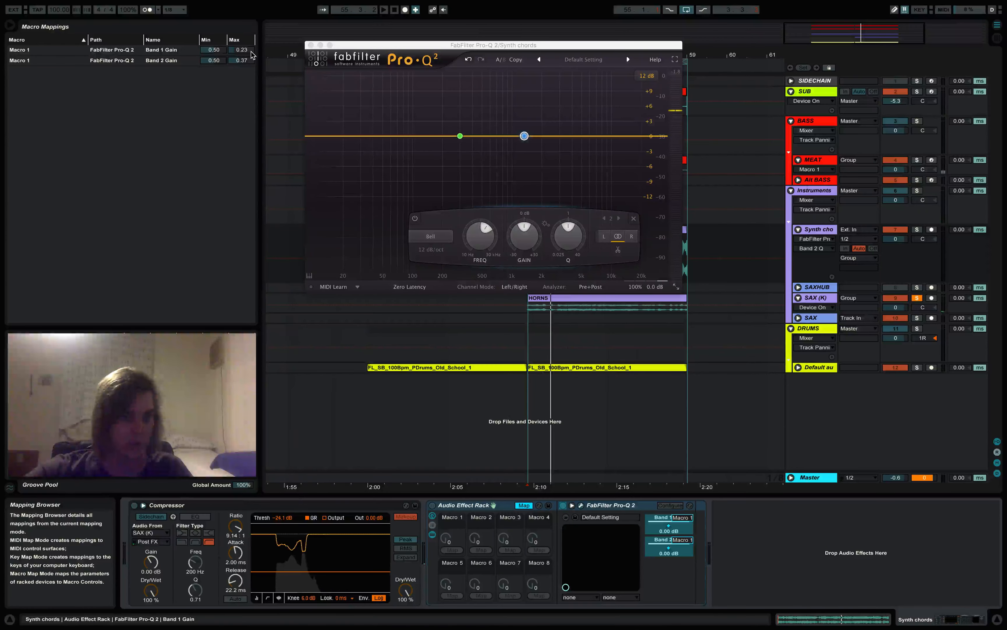
pyautogui.moveTo(248, 50); pyautogui.dragTo(248, 45)
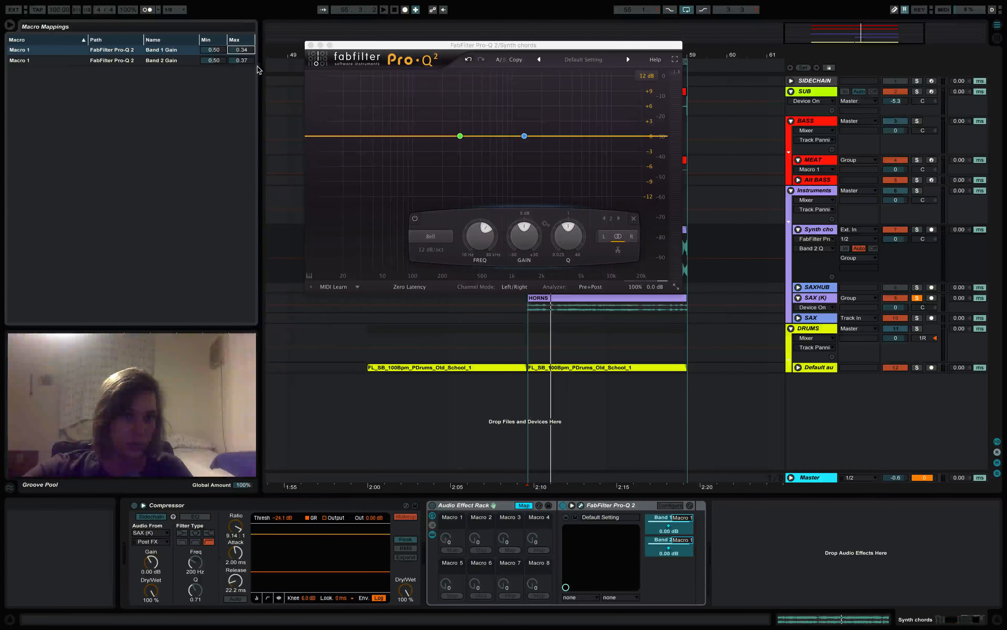
pyautogui.moveTo(243, 62); pyautogui.dragTo(243, 61)
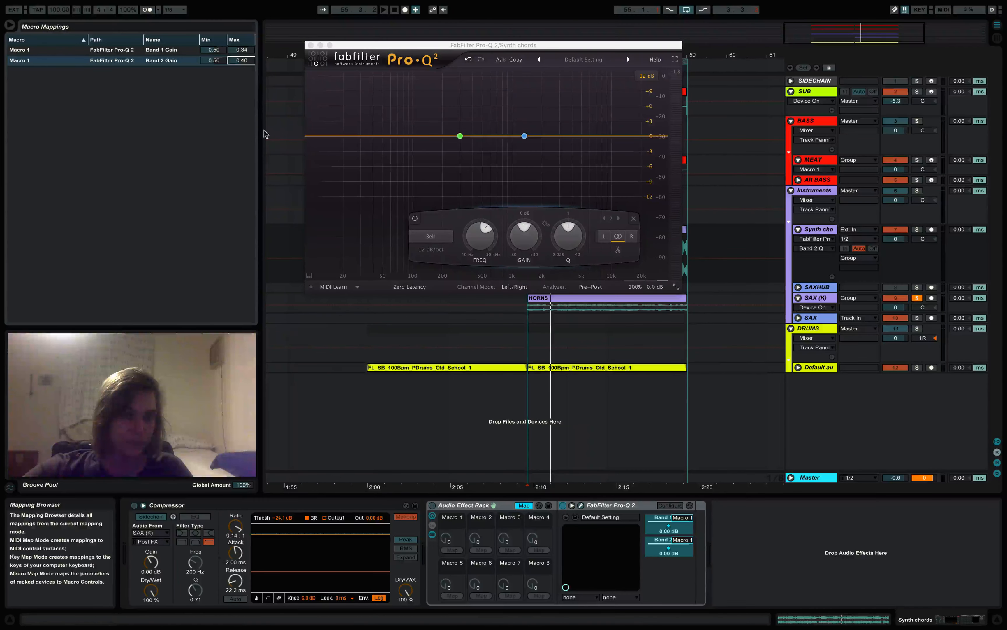
pyautogui.hotkey('ctrl', 'f')
pyautogui.write('ENVE')
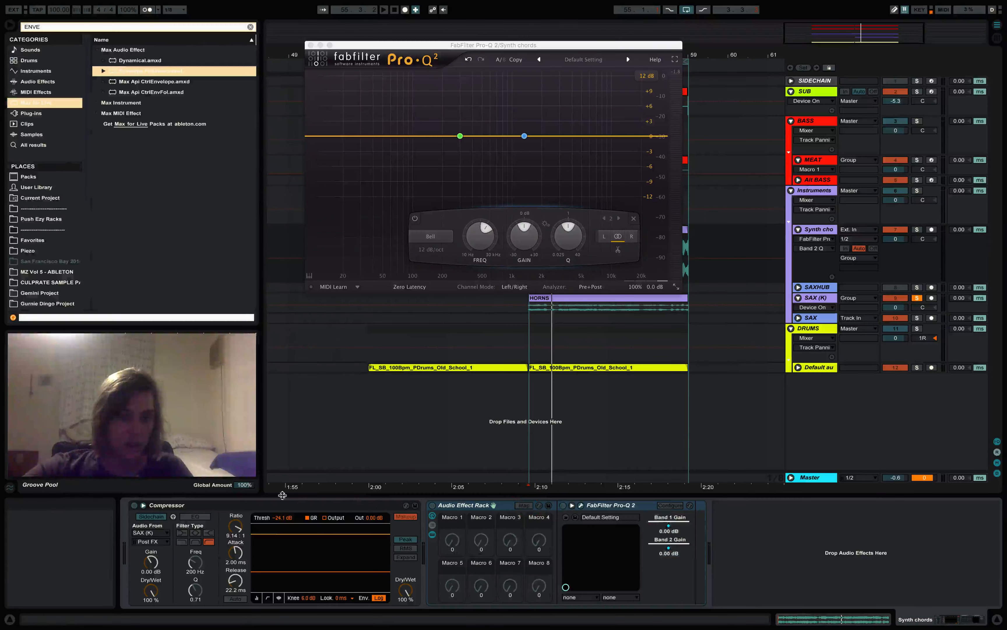
# - Deactivate the Compressor on the Synth chords track and briefly play the loop without it
pyautogui.click(134, 505)
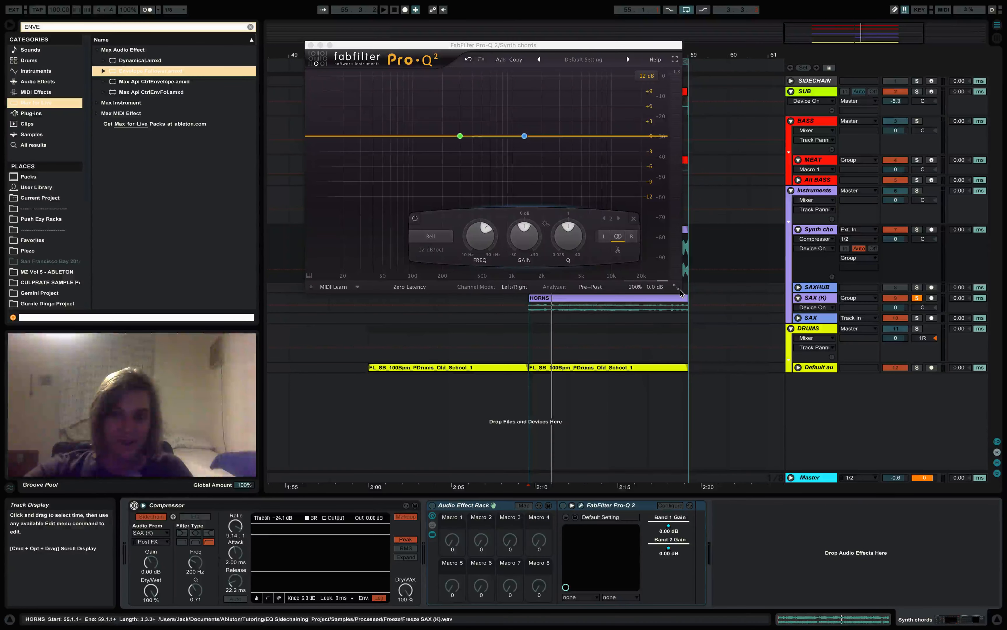
pyautogui.press('space')
pyautogui.press('space')
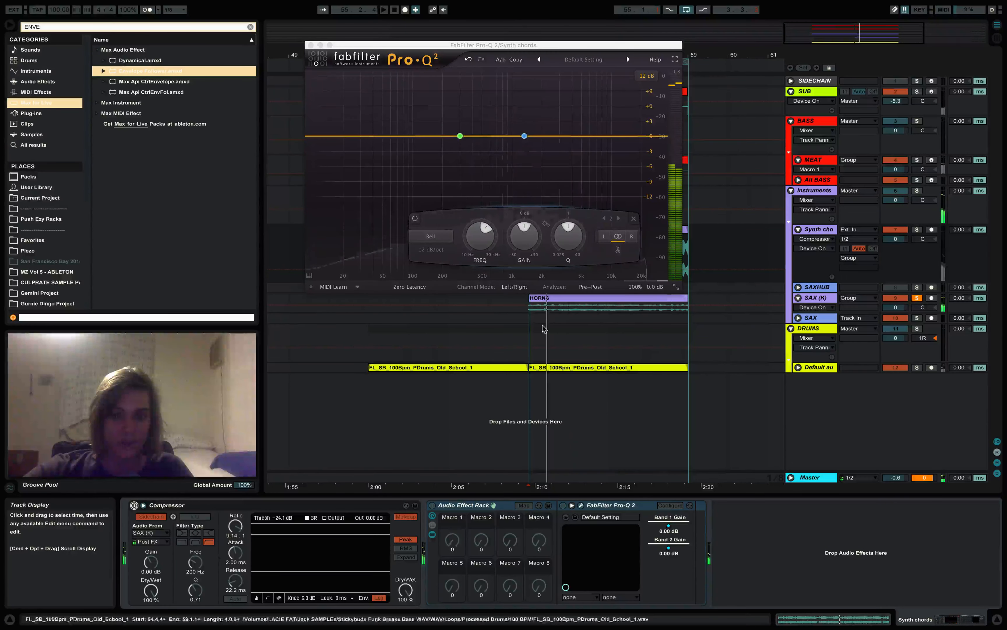
# - Move the Pro-Q 2 window aside, then review the rack's macro mappings and the SAX (K) track's Envelope Follower
pyautogui.moveTo(474, 45); pyautogui.dragTo(318, 70)
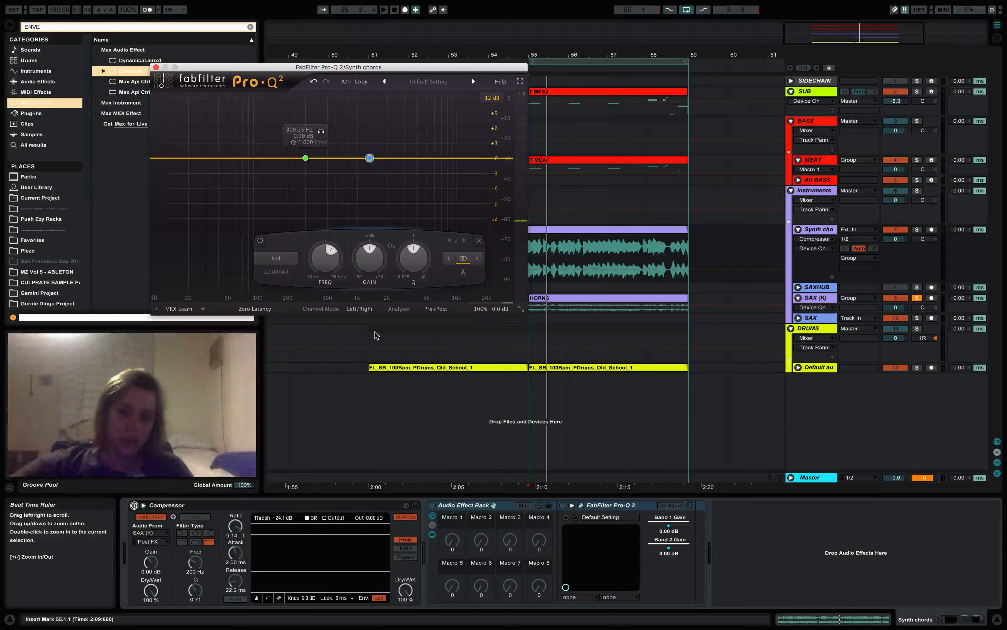
pyautogui.click(524, 505)
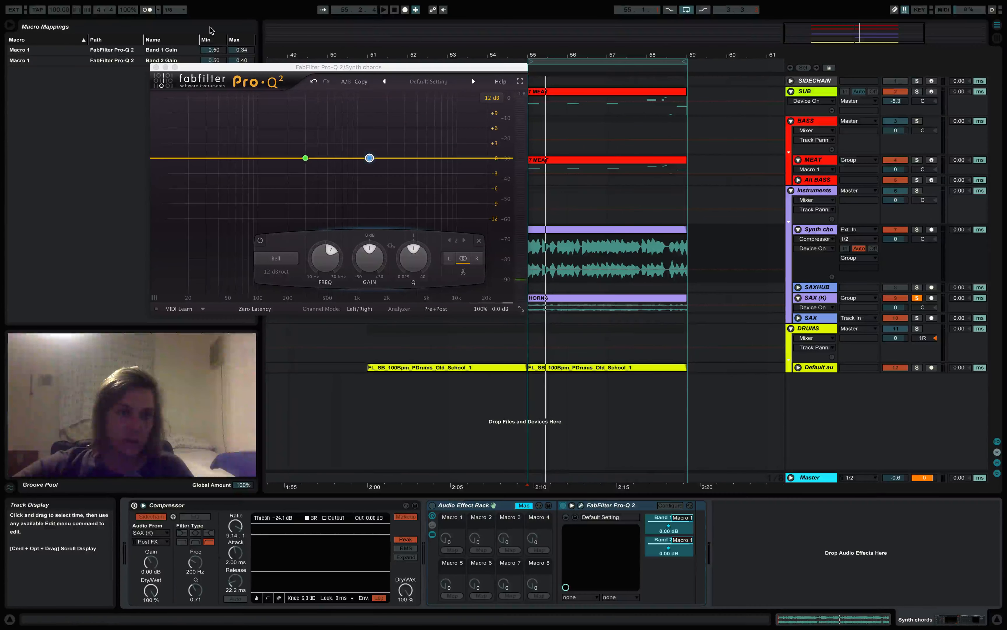
pyautogui.press('super+m')
pyautogui.click(813, 299)
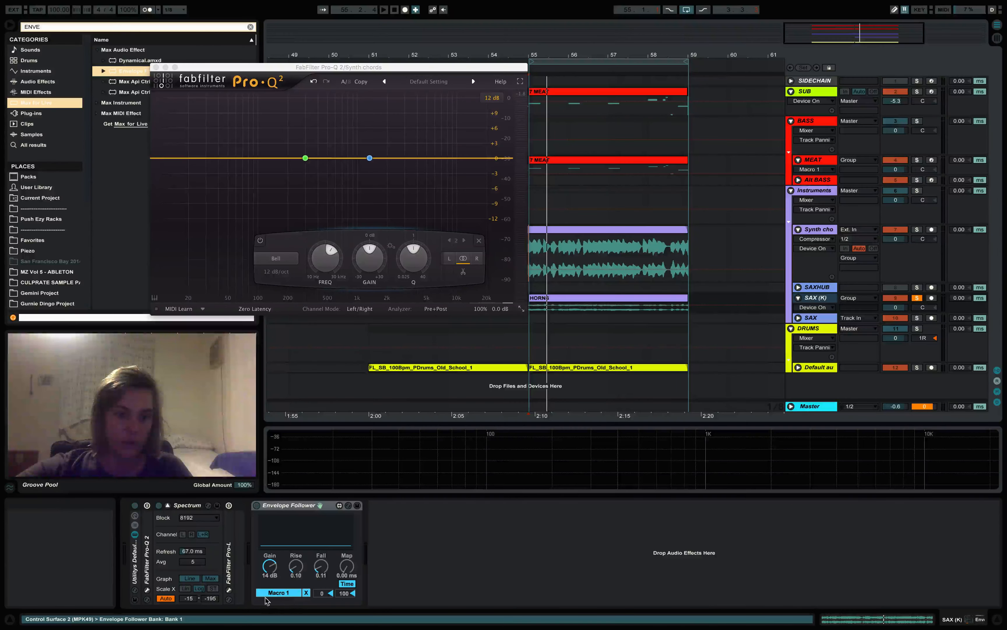
# - Clear the SAX (K) Envelope Follower's mapping and map it again to Macro 1 of the Synth chords rack, checking with loop playback
pyautogui.press('space')
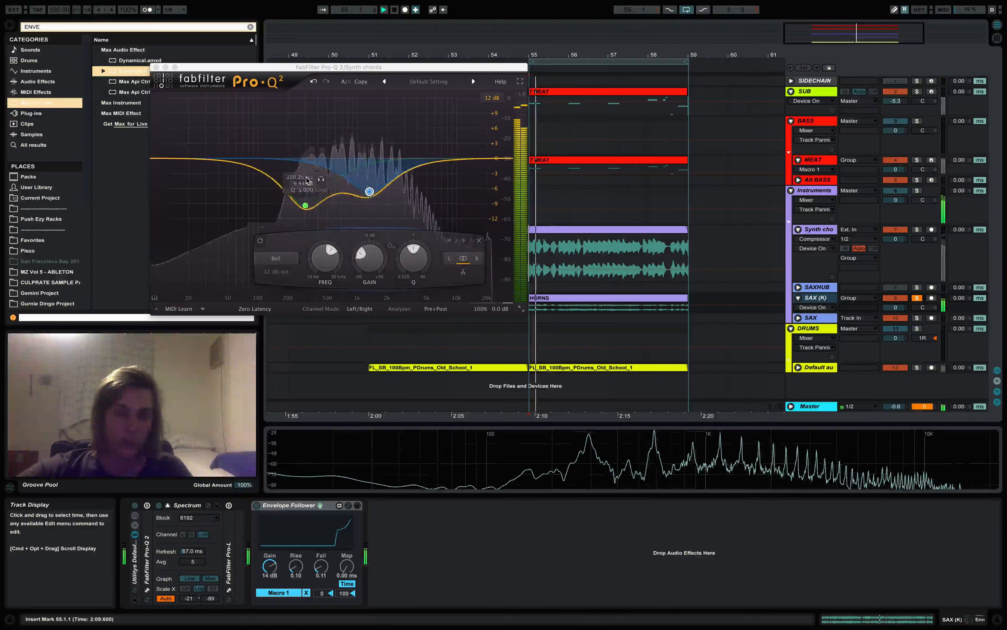
pyautogui.press('space')
pyautogui.click(307, 592)
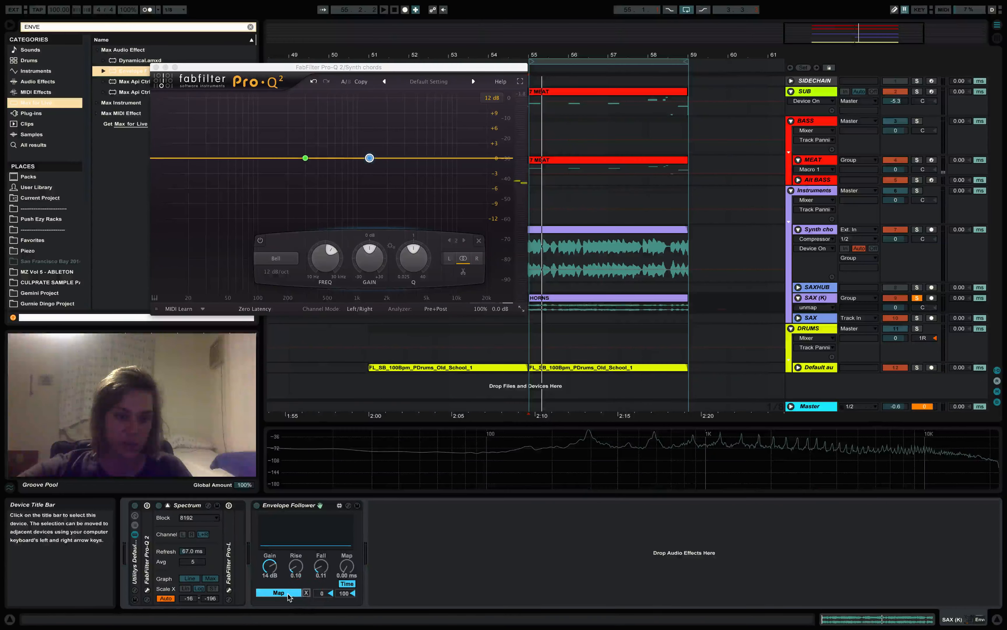
pyautogui.click(813, 234)
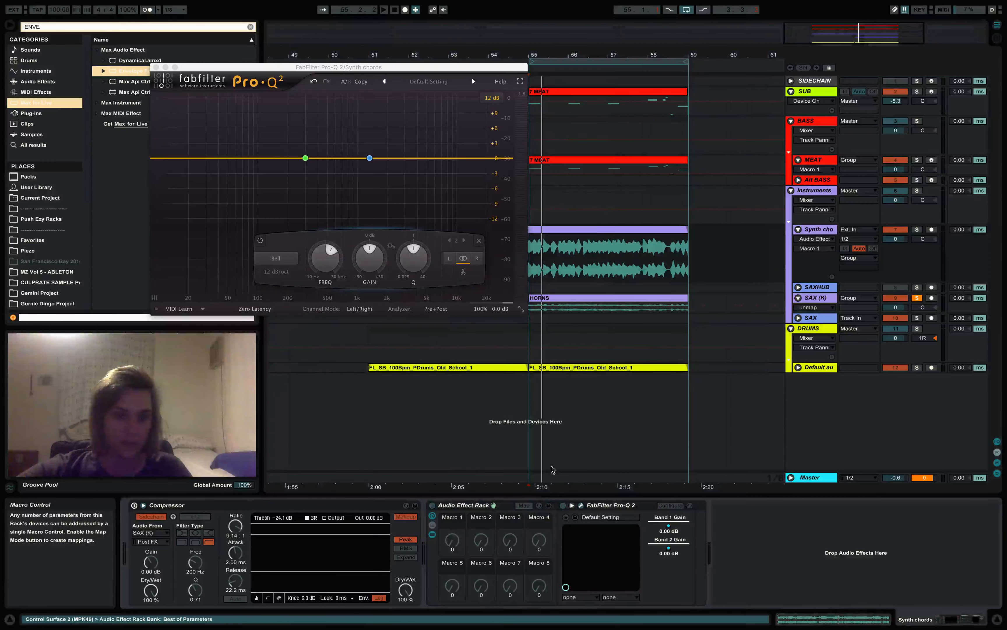
pyautogui.press('space')
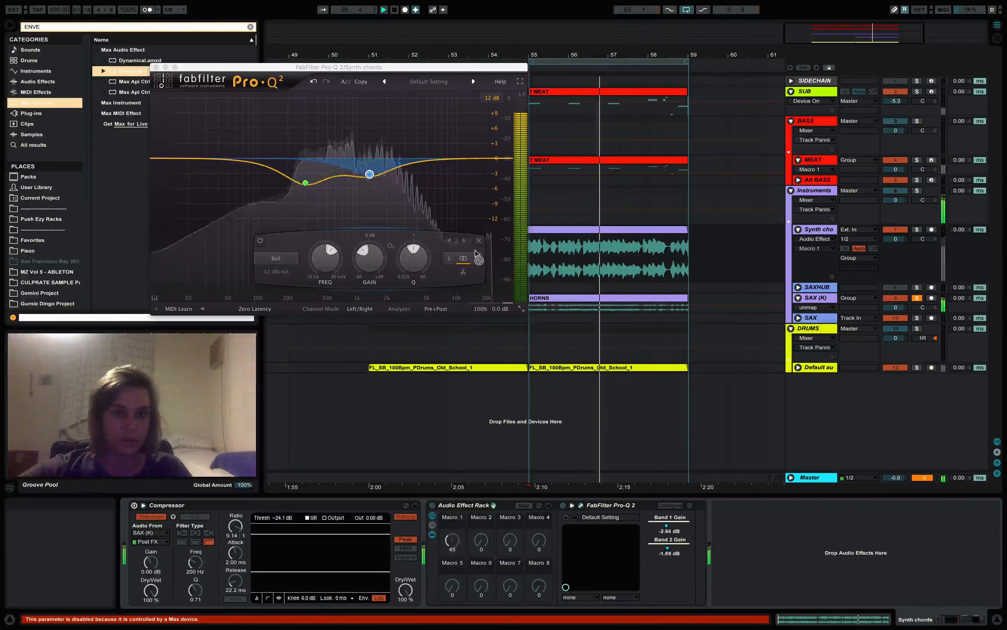
pyautogui.press('space')
# - Solo the Synth chords track together with SAX (K) and start playing the loop
pyautogui.click(917, 297)
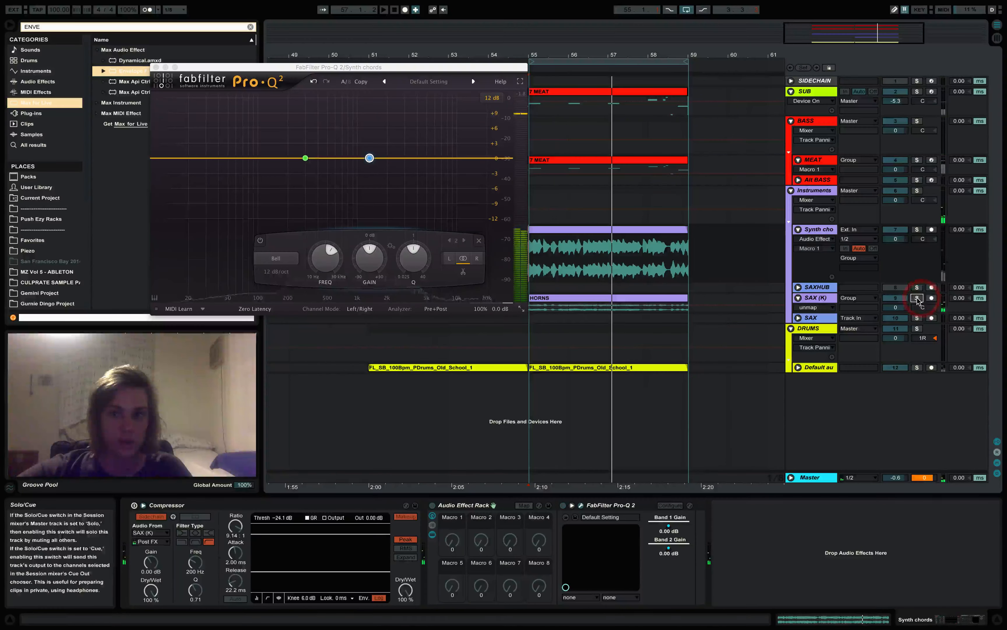
pyautogui.click(917, 229)
pyautogui.press('space')
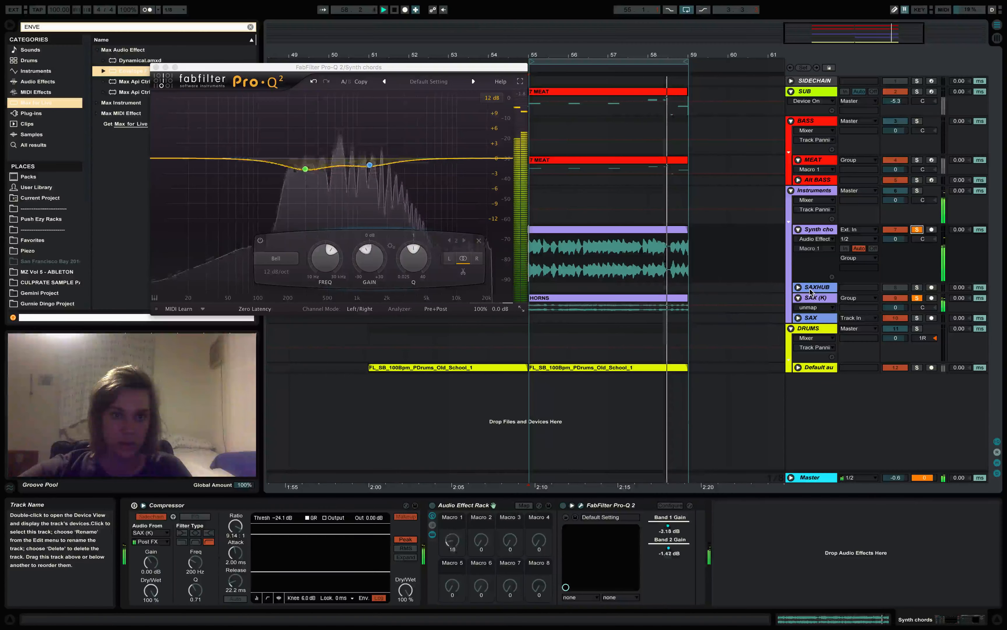
# - Narrow both Pro-Q 2 bands during playback, setting Band 2 Q to about 2.51 and Band 1 Q to about 3.34
pyautogui.click(371, 181)
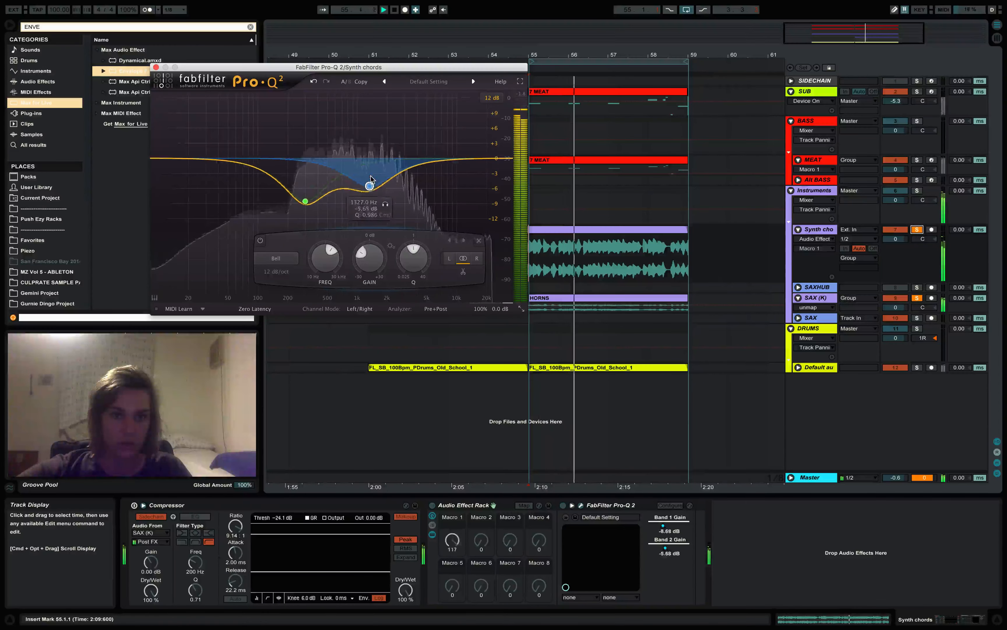
pyautogui.moveTo(414, 260)
pyautogui.mouseDown()
pyautogui.moveTo(415, 276)
pyautogui.moveTo(415, 268)
pyautogui.mouseUp()
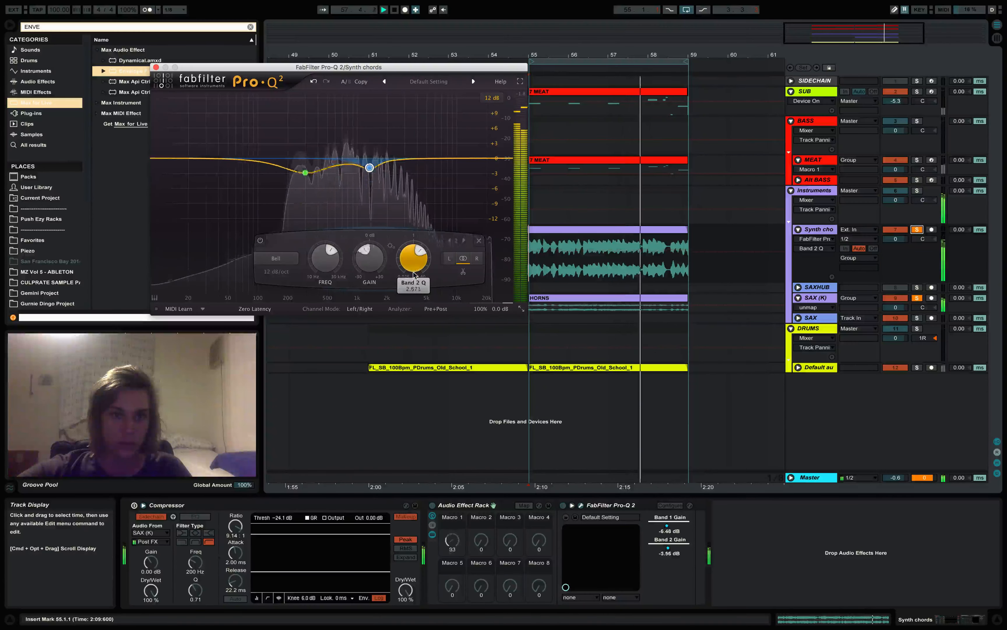
pyautogui.moveTo(303, 195)
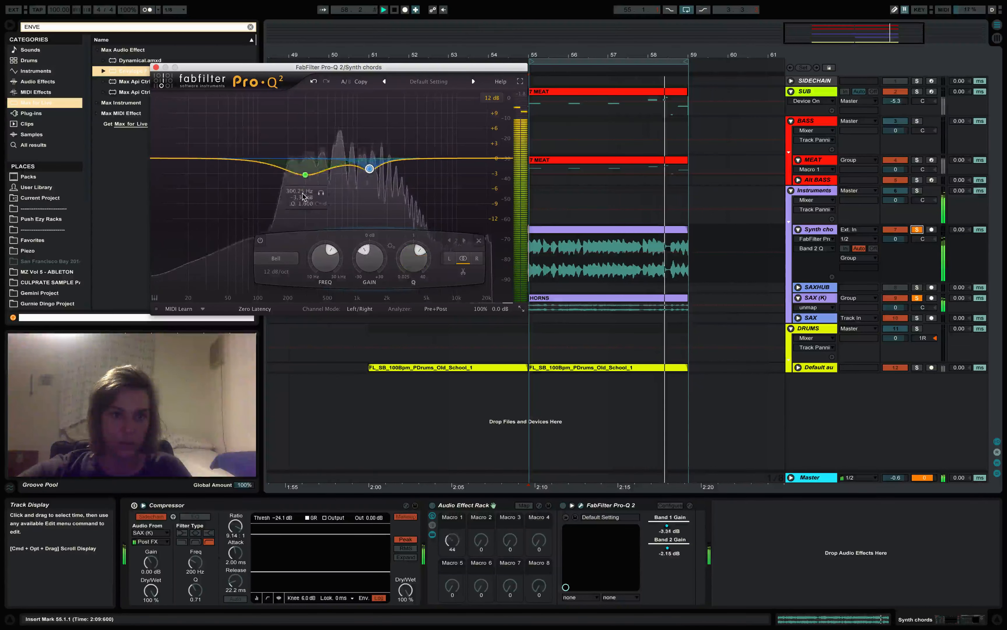
pyautogui.click(306, 177)
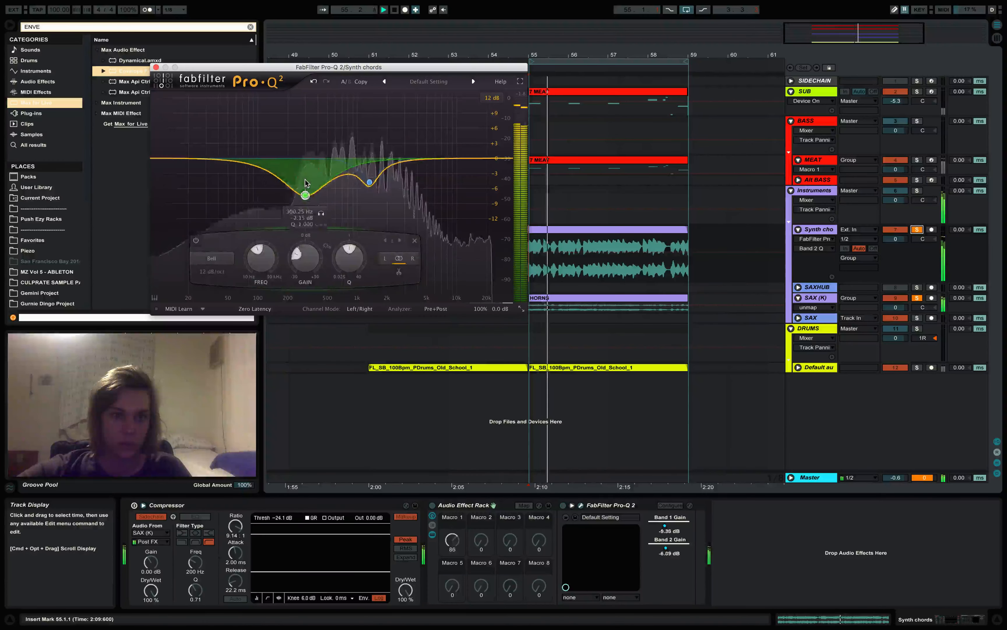
pyautogui.moveTo(352, 254)
pyautogui.mouseDown()
pyautogui.moveTo(356, 241)
pyautogui.moveTo(347, 257)
pyautogui.mouseUp()
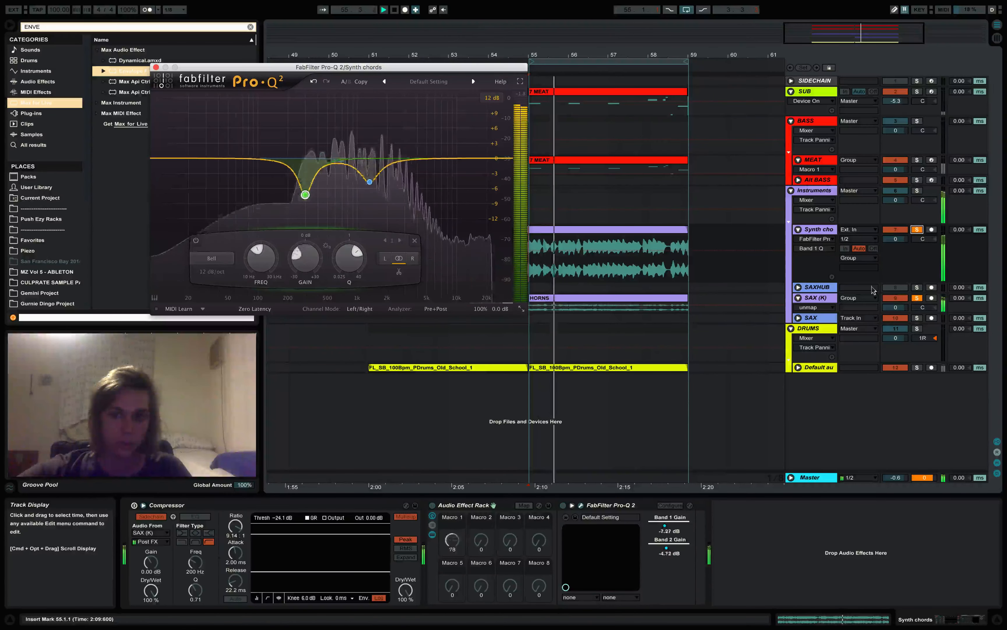
# - Take SAX (K) out of solo and audition the ducking with only the Synth chords track soloed
pyautogui.click(917, 298)
pyautogui.press('space')
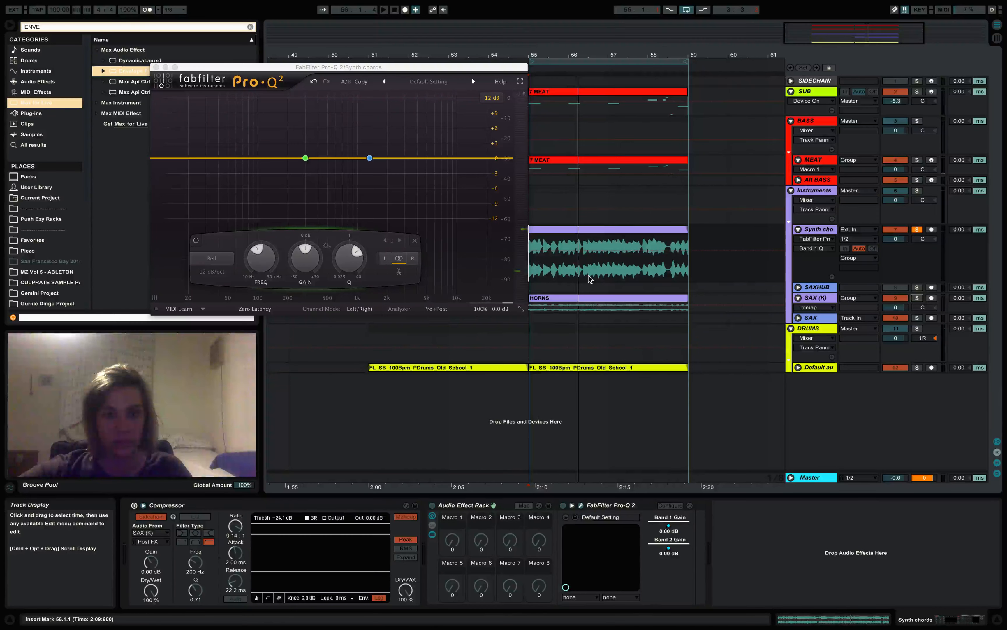
pyautogui.press('space')
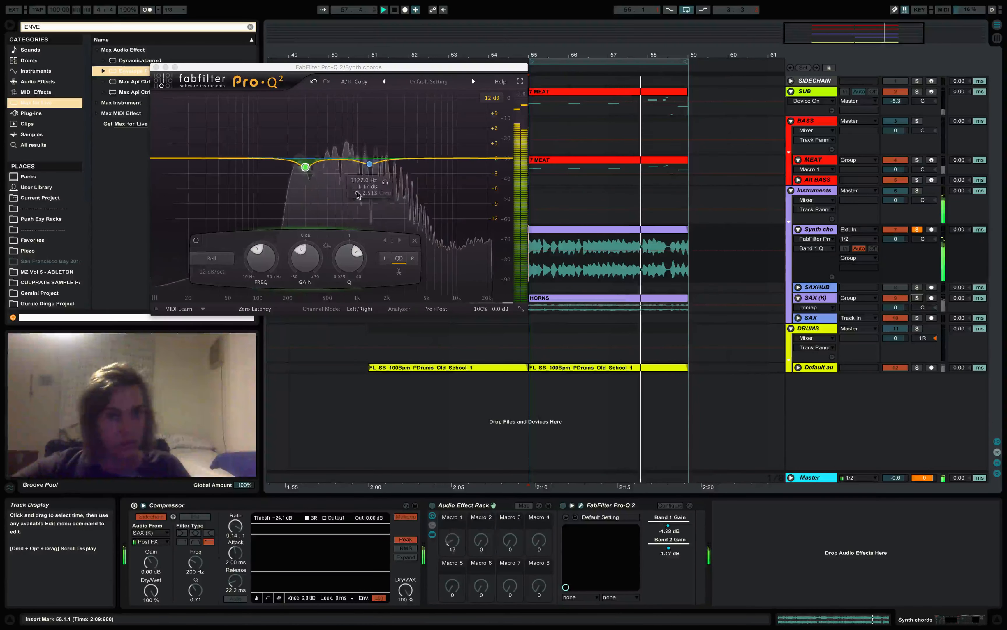
pyautogui.press('space')
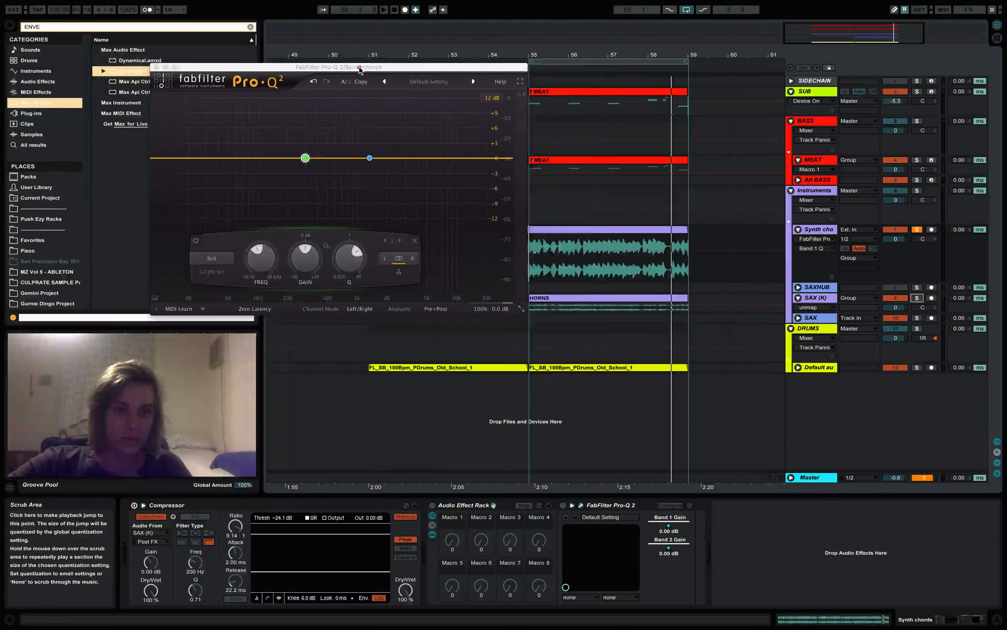
pyautogui.moveTo(367, 69); pyautogui.dragTo(476, 38)
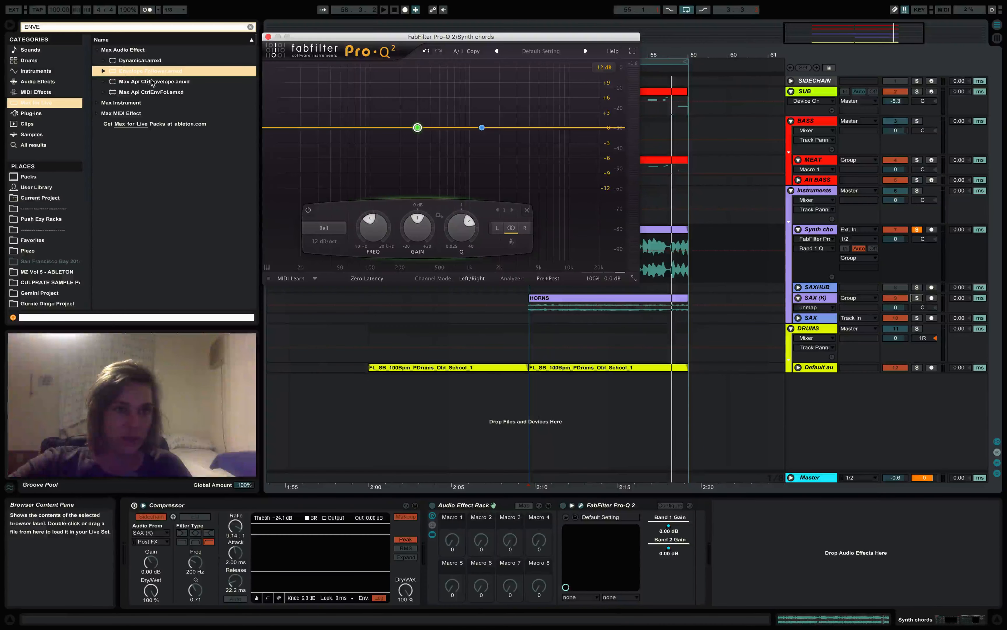
pyautogui.moveTo(484, 128)
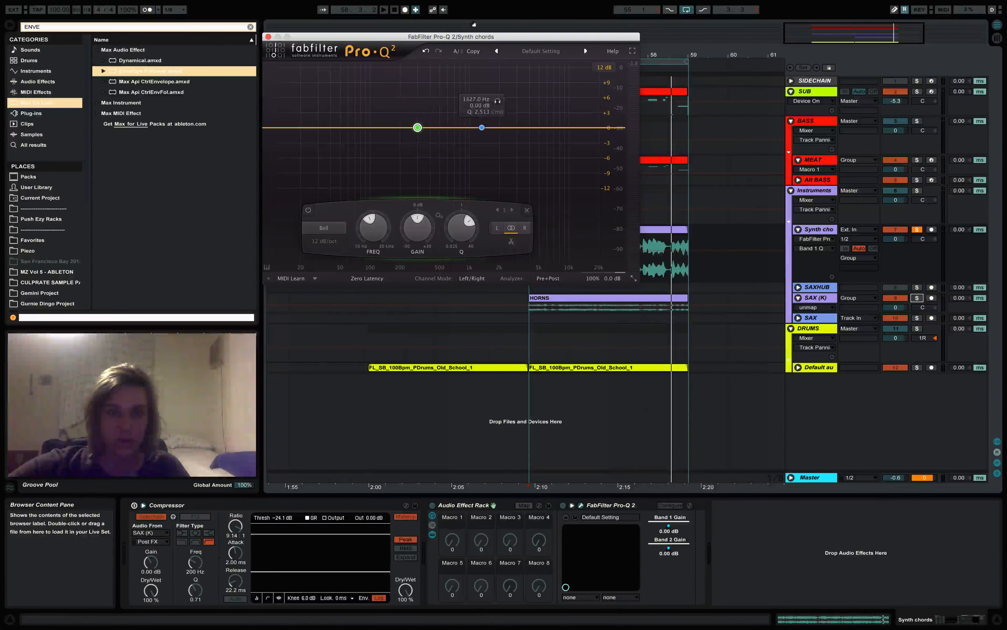
pyautogui.moveTo(450, 35); pyautogui.dragTo(309, 40)
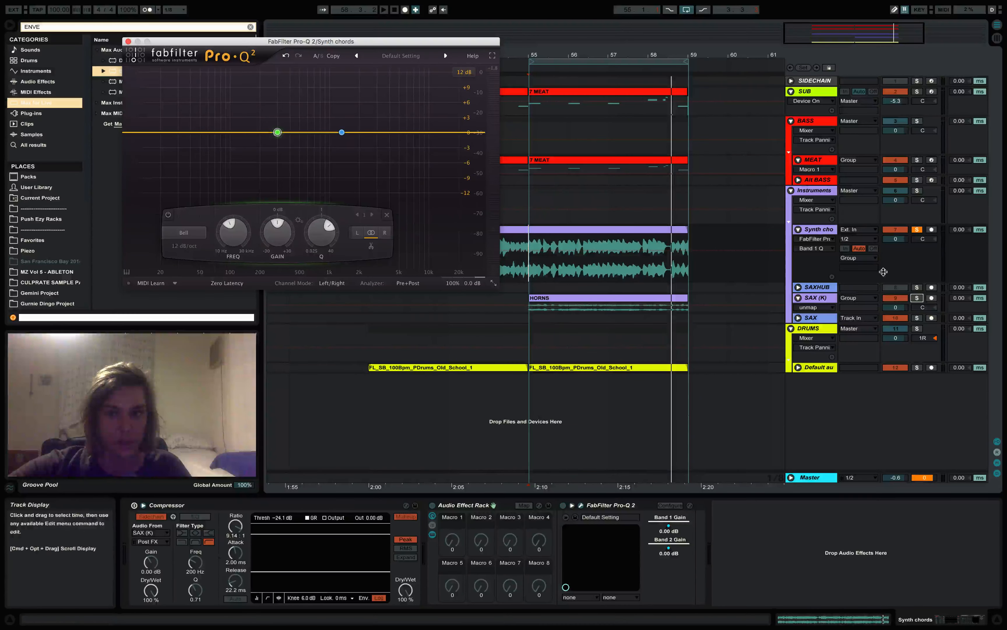
pyautogui.press('space')
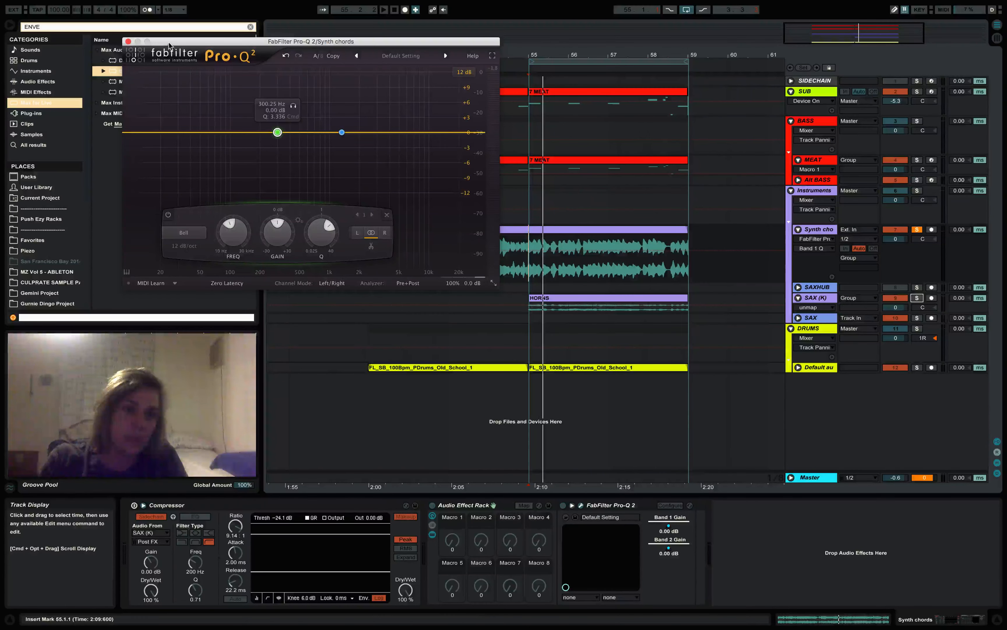
pyautogui.moveTo(169, 44); pyautogui.dragTo(385, 74)
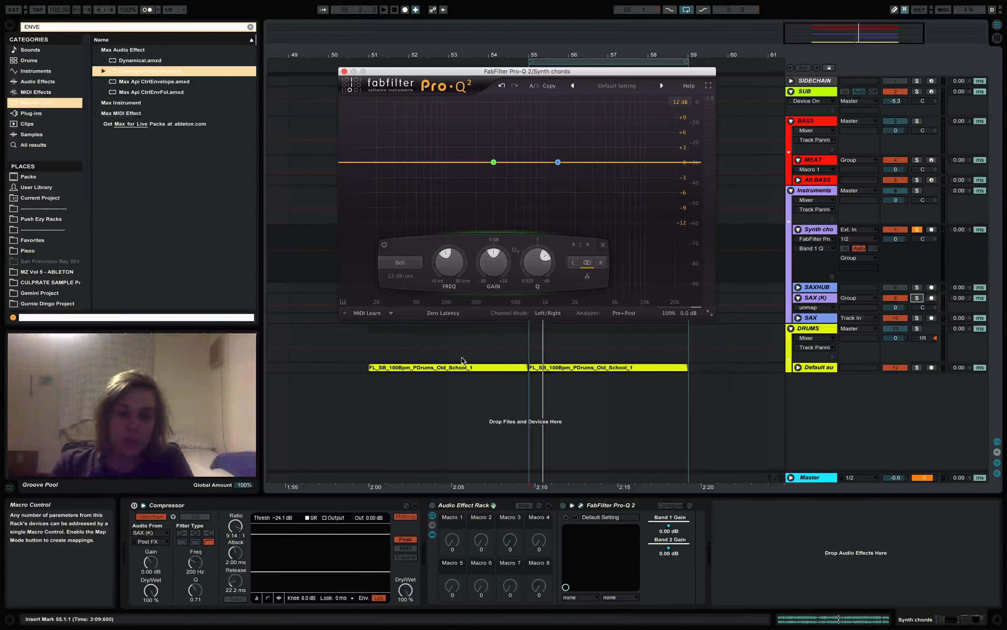
pyautogui.moveTo(498, 73); pyautogui.dragTo(252, 89)
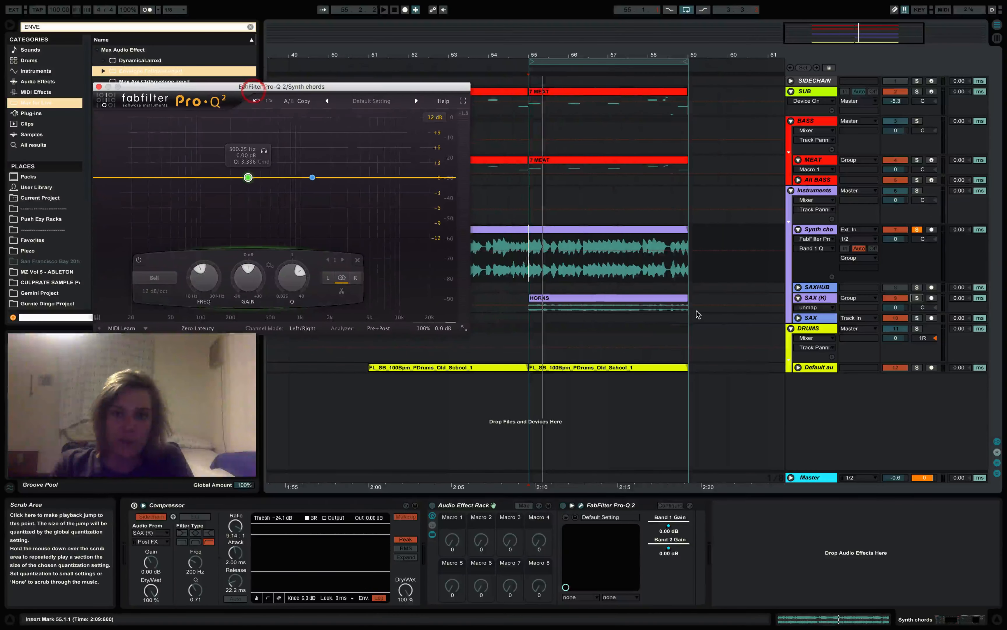
# - Solo SAX (K) instead of Synth chords and play the loop briefly with its Envelope Follower shown
pyautogui.click(918, 300)
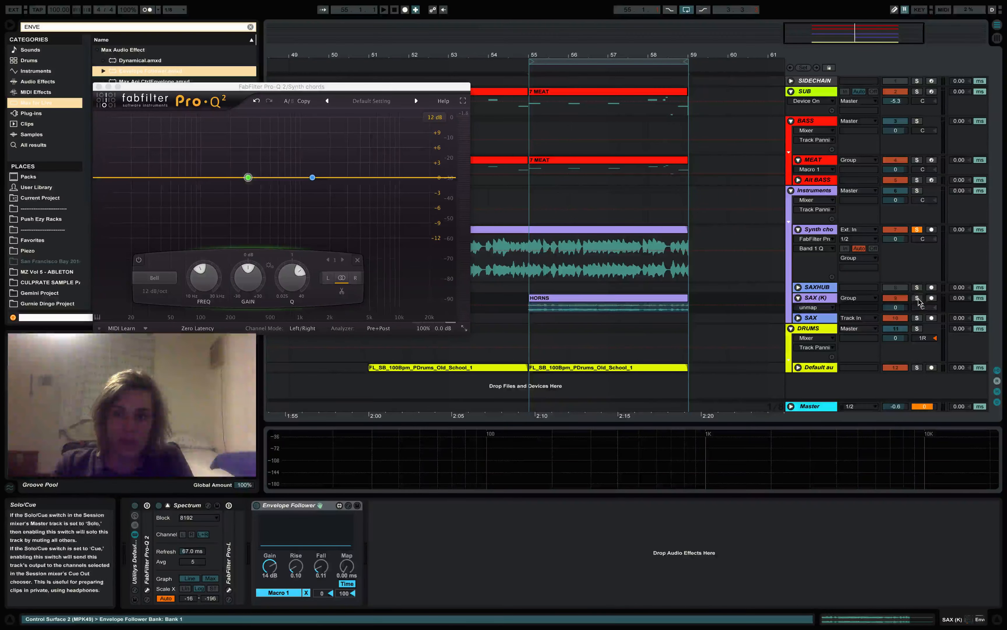
pyautogui.click(918, 298)
pyautogui.press('space')
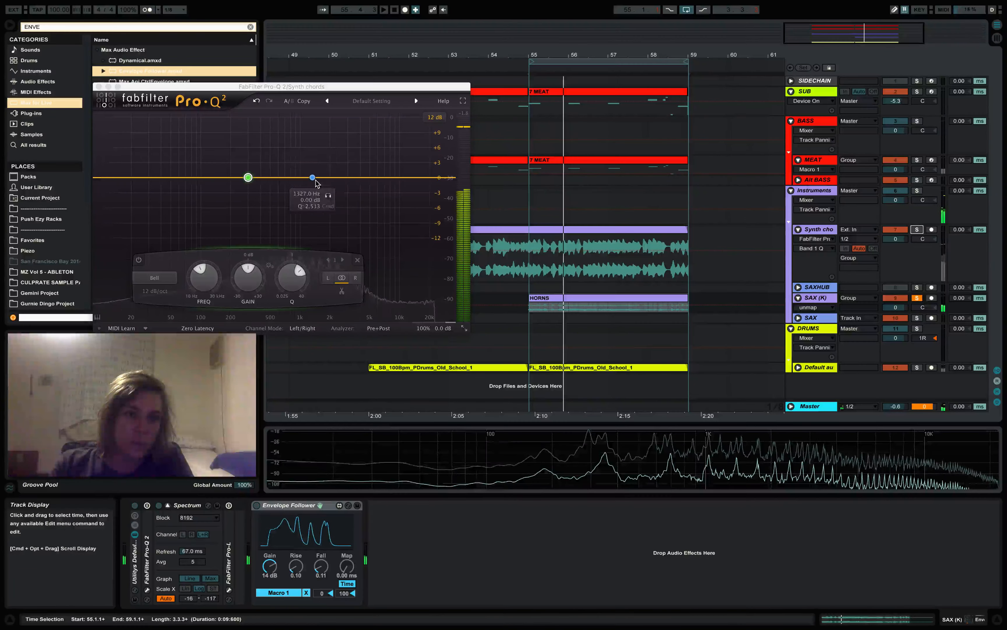
pyautogui.press('space')
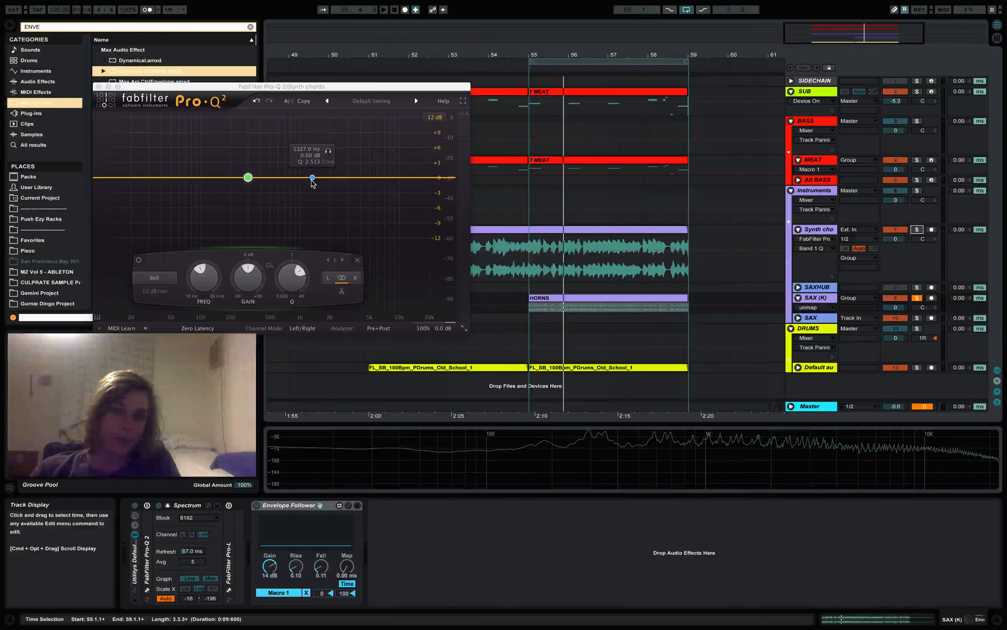
# - Try Band 1 Frequency around 297 Hz in Pro-Q 2 while the loop plays, then stop playback and close the Pro-Q 2 window
pyautogui.click(209, 278)
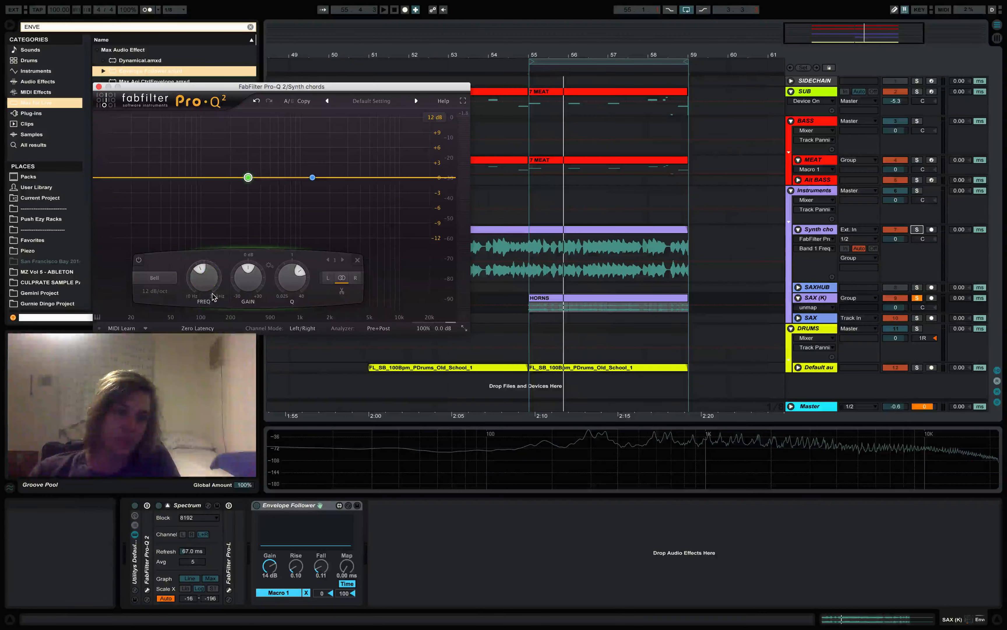
pyautogui.moveTo(245, 172)
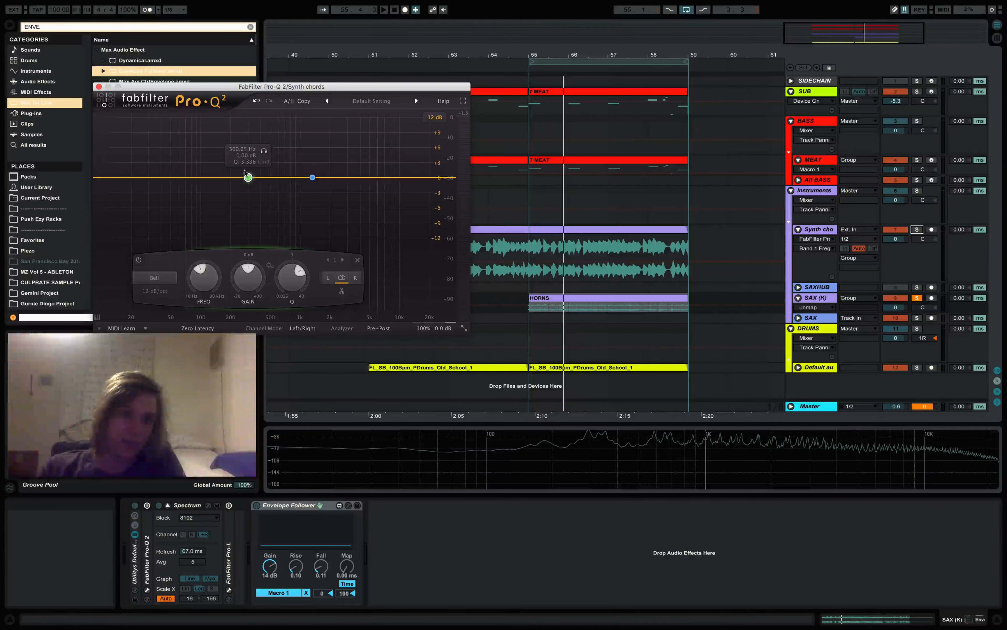
pyautogui.press('space')
pyautogui.moveTo(249, 179); pyautogui.dragTo(250, 202)
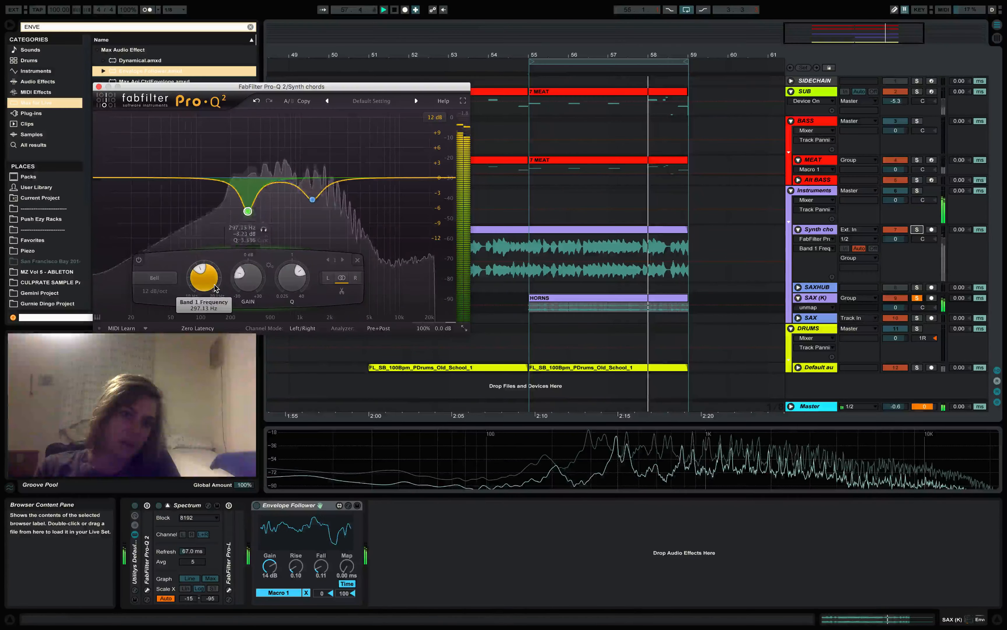
pyautogui.press('space')
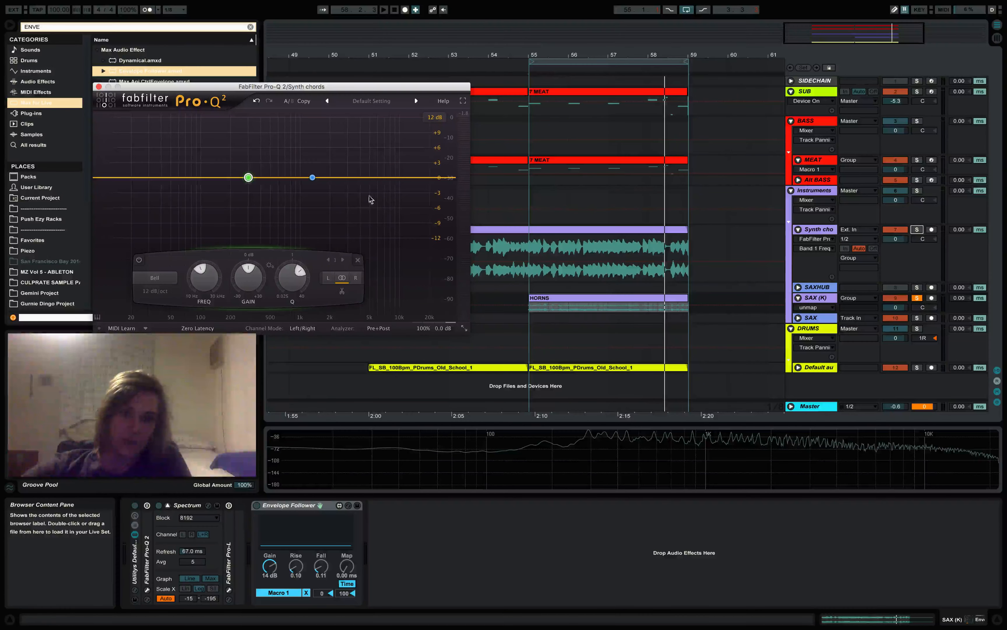
pyautogui.click(99, 86)
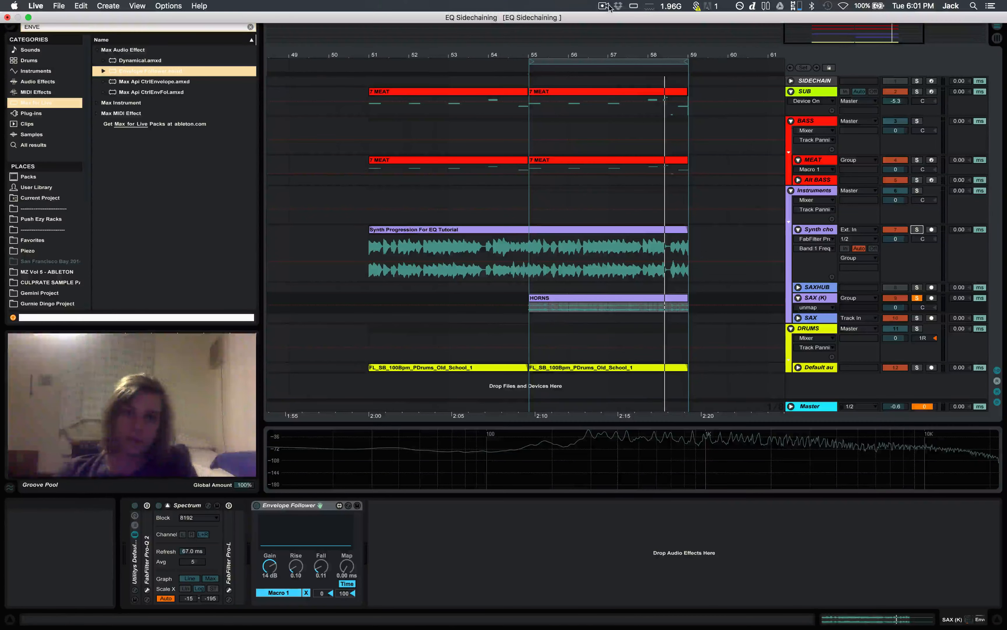
pyautogui.click(607, 5)
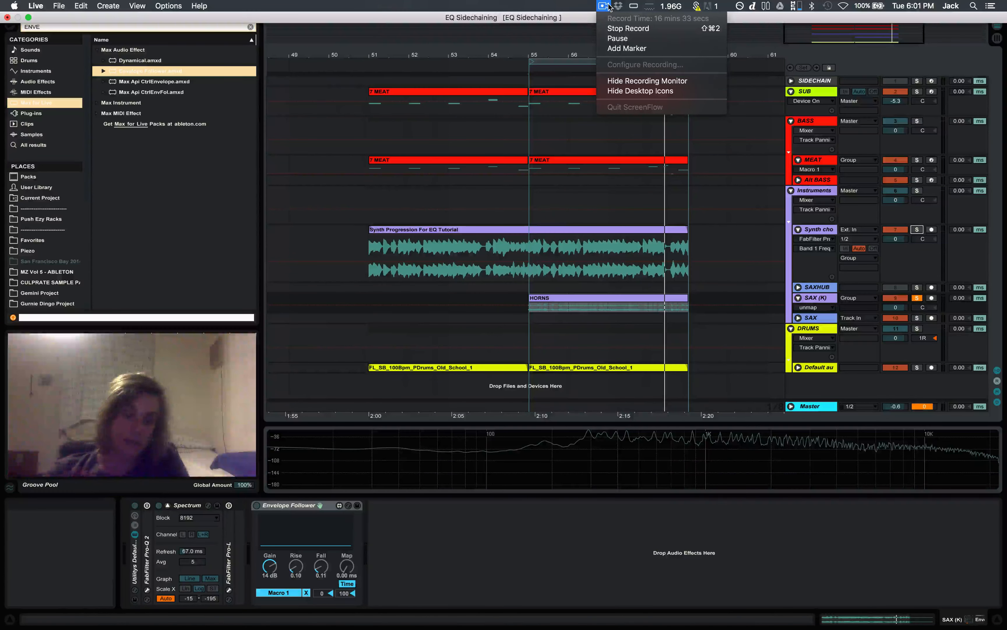